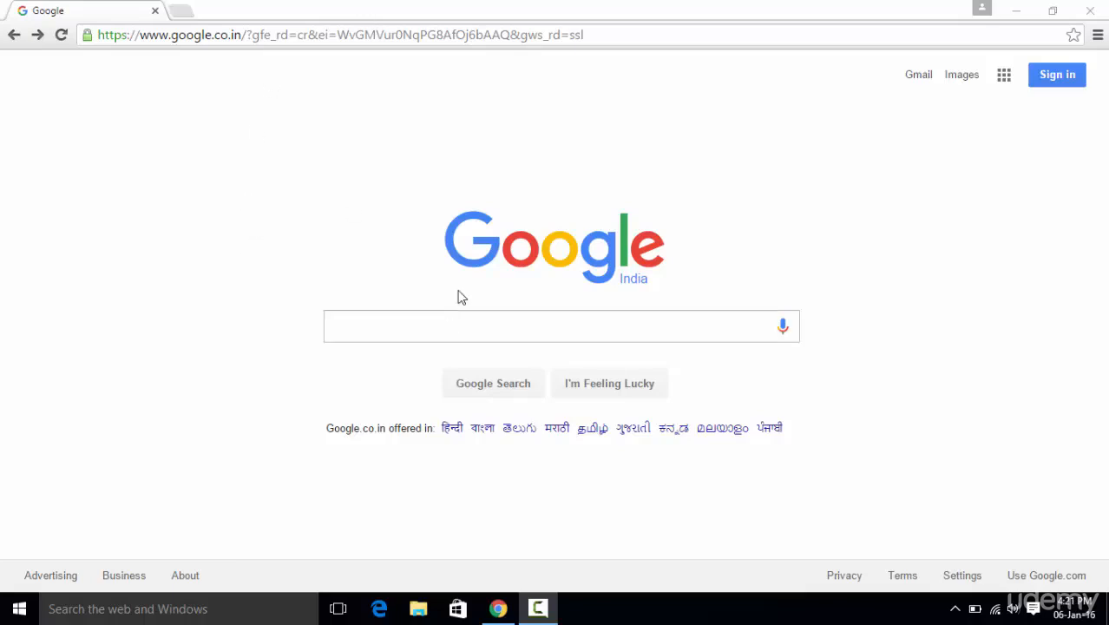
- Search Google for "download java jdk"
{"action": "left_click", "coordinate": [417, 323]}
{"action": "type", "text": "do"}
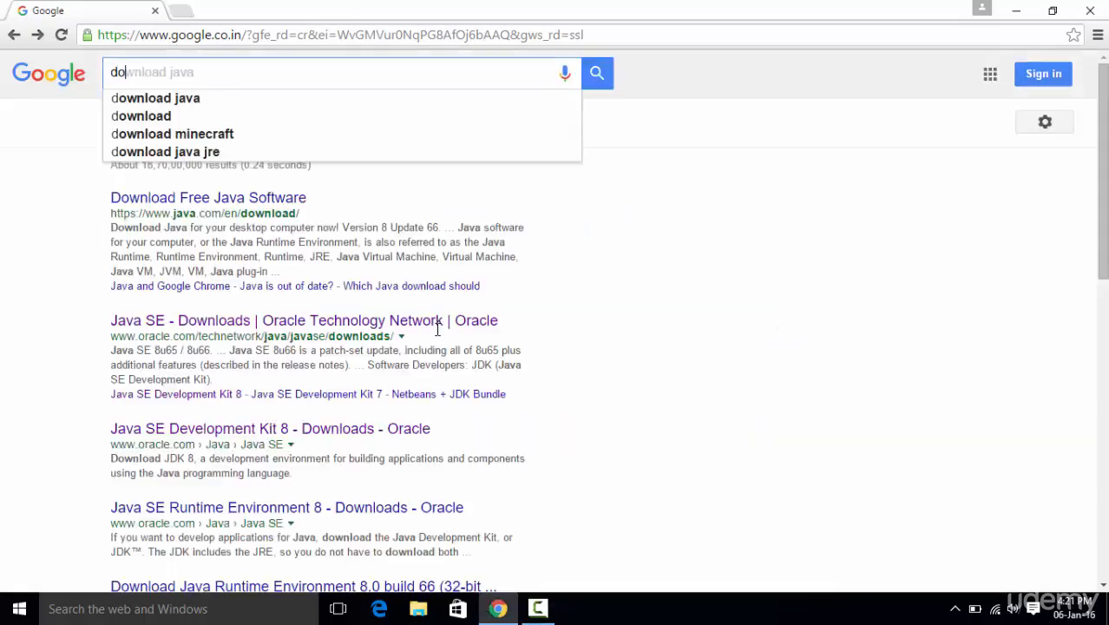
{"action": "type", "text": "wnload j"}
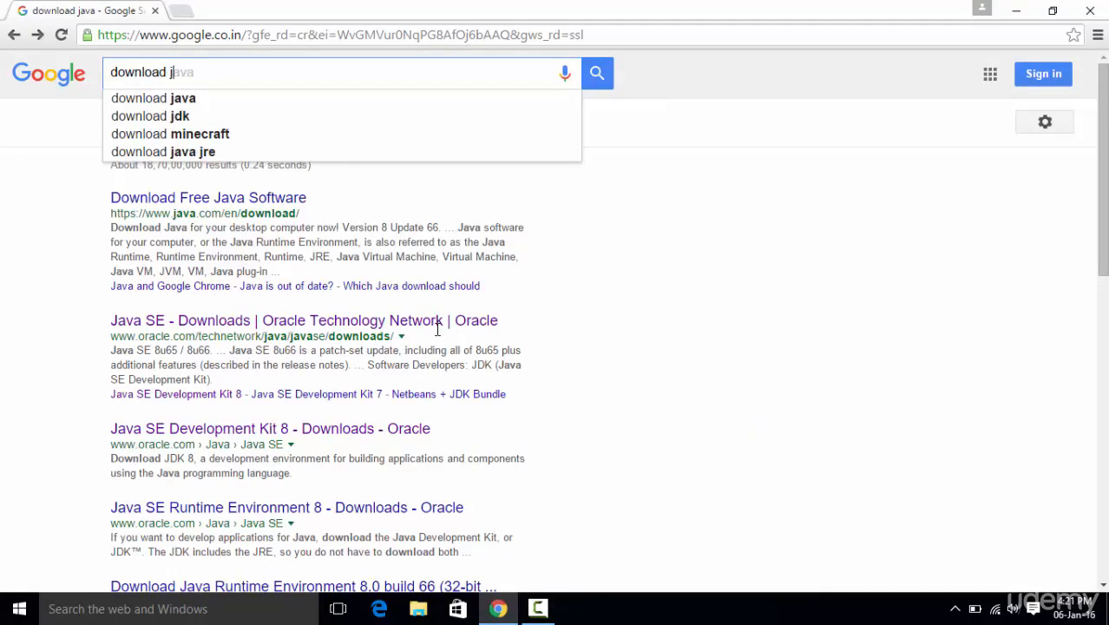
{"action": "type", "text": "ava jdk"}
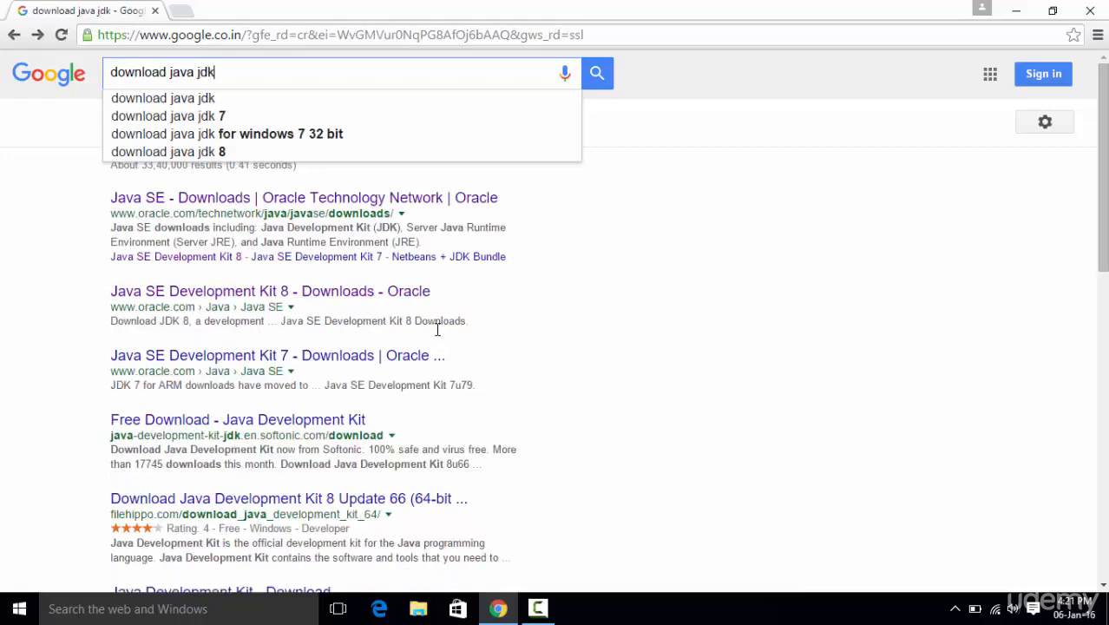
{"action": "key", "text": "Return"}
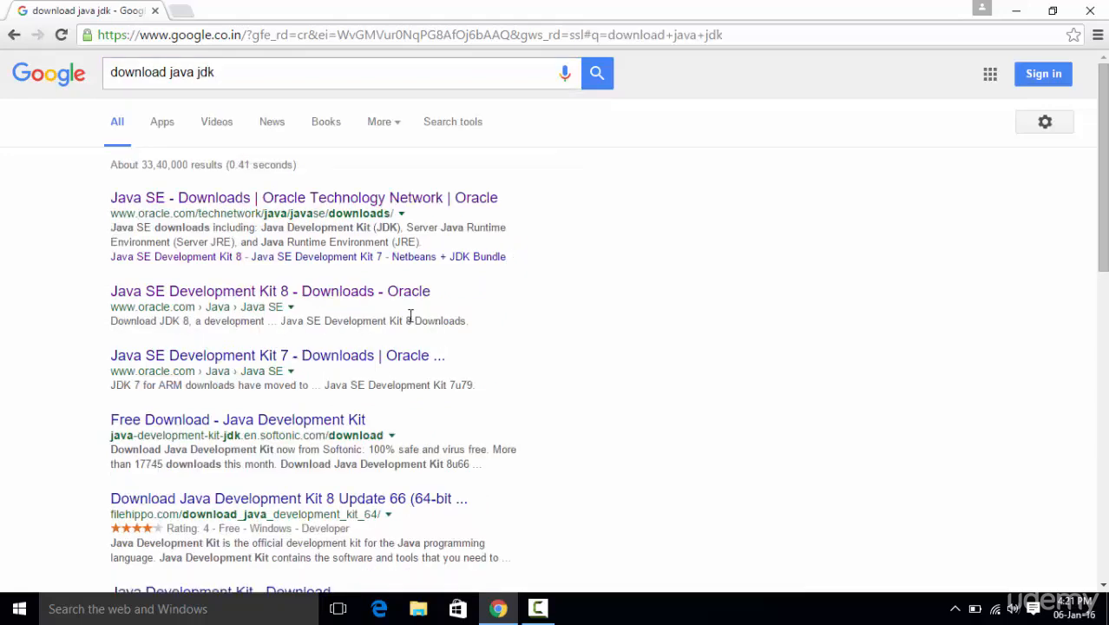
- Open Oracle's "Java SE - Downloads" search result in a new tab and switch to that tab
{"action": "right_click", "coordinate": [269, 199]}
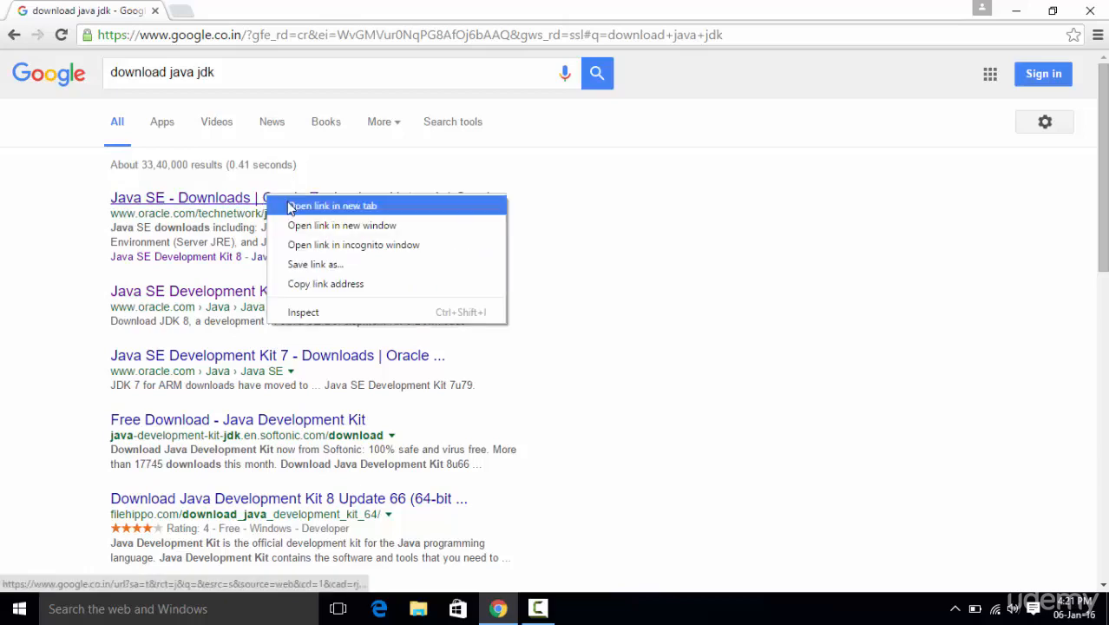
{"action": "left_click", "coordinate": [300, 204]}
{"action": "left_click", "coordinate": [236, 7]}
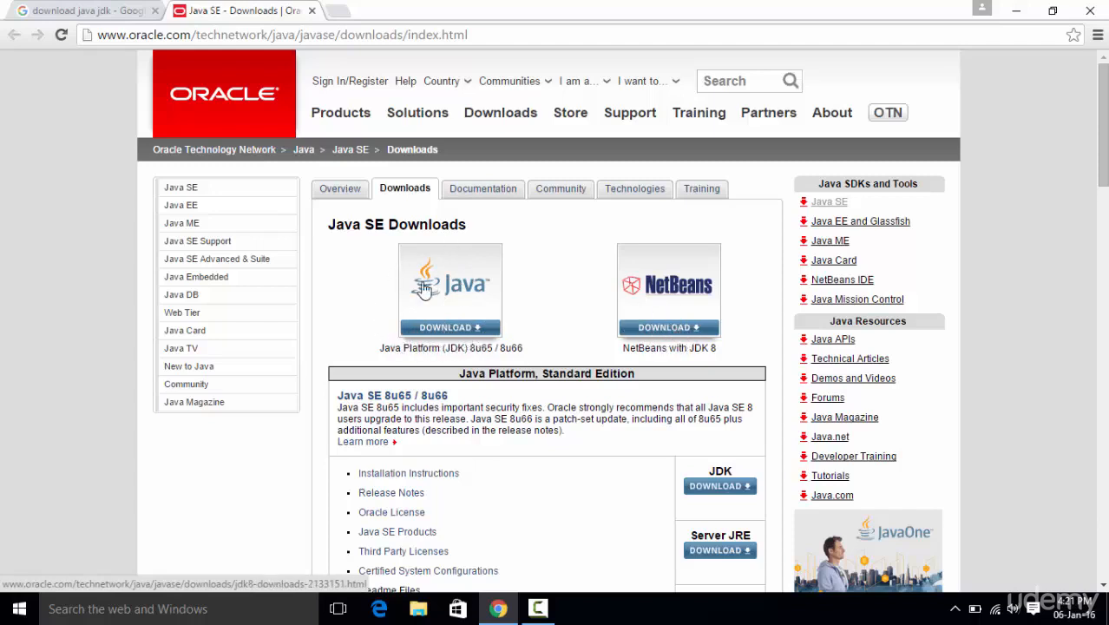
- Open the Java Platform (JDK) 8u65 / 8u66 download page and locate the Java SE Development Kit 8u65 file list
{"action": "left_click", "coordinate": [438, 334]}
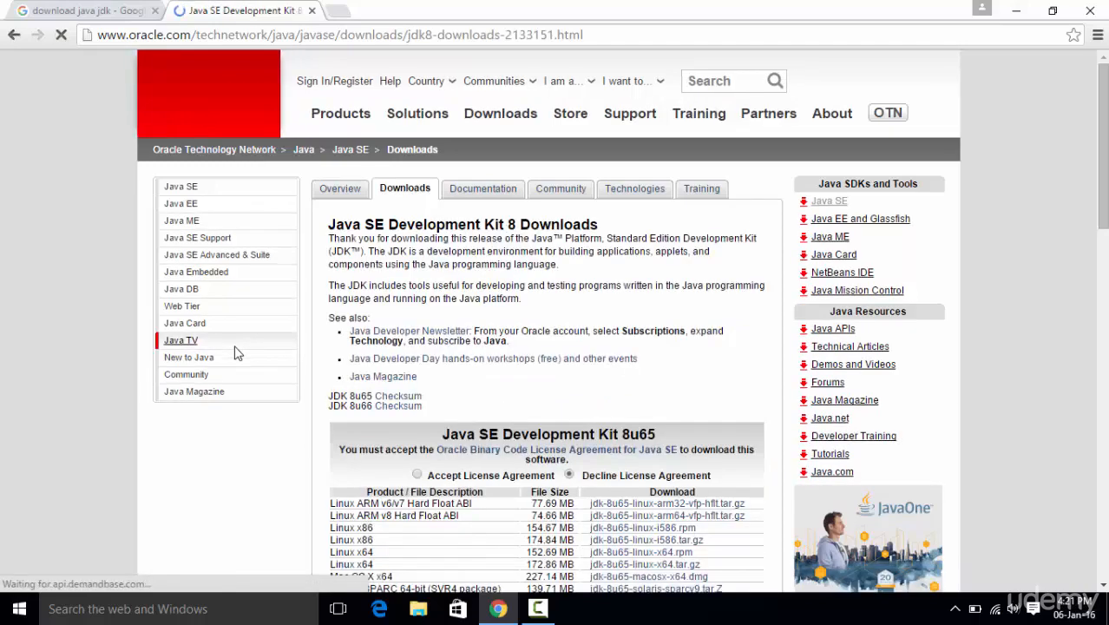
{"action": "scroll", "coordinate": [304, 287], "scroll_direction": "down", "scroll_amount": 2}
{"action": "scroll", "coordinate": [292, 299], "scroll_direction": "down", "scroll_amount": 2}
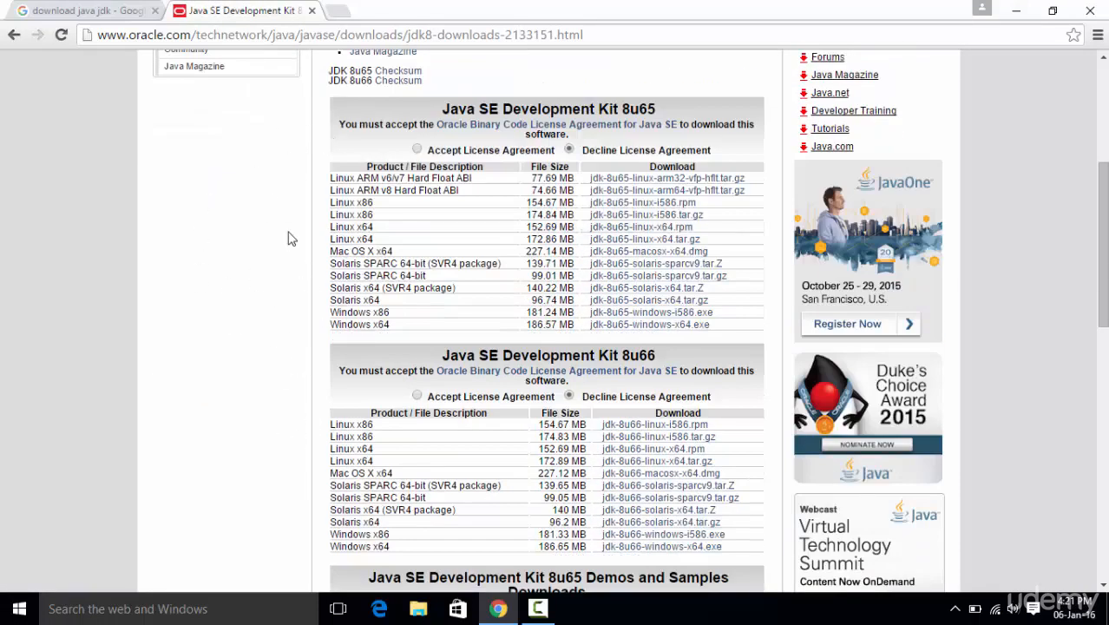
{"action": "scroll", "coordinate": [292, 238], "scroll_direction": "down", "scroll_amount": 1}
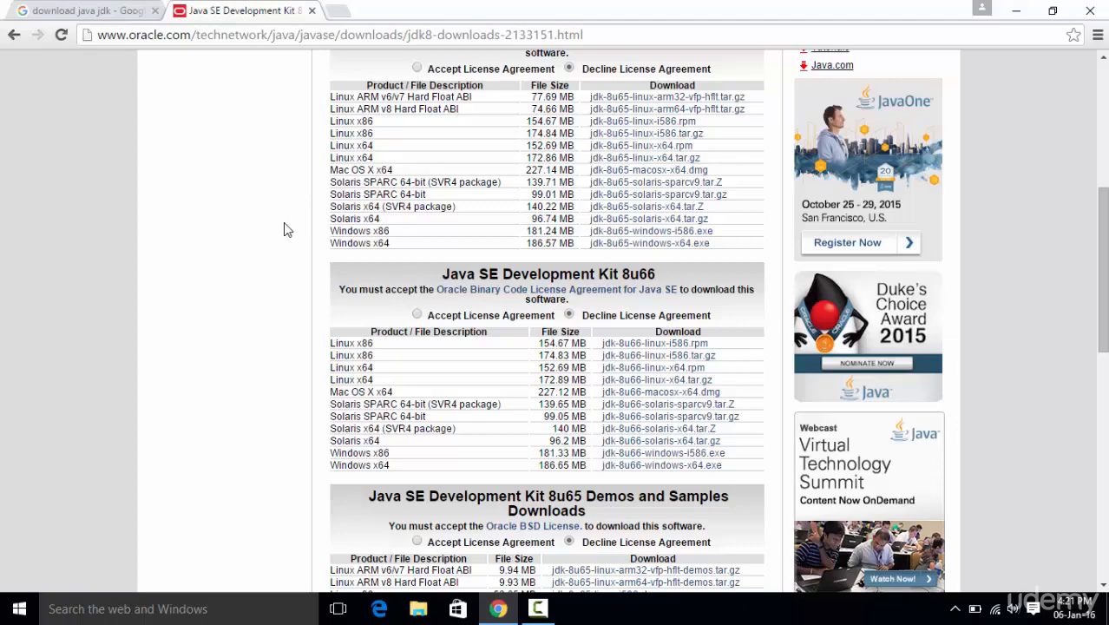
{"action": "scroll", "coordinate": [287, 229], "scroll_direction": "up", "scroll_amount": 1}
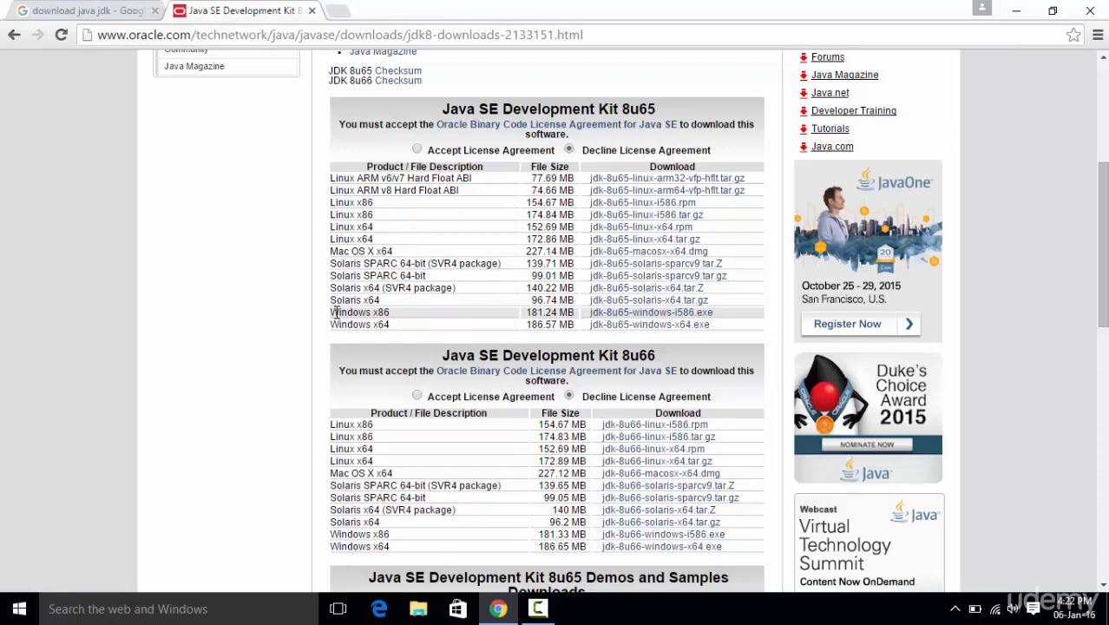
- Compare the Windows x86 and Windows x64 entries in the Java SE Development Kit 8u65 list
{"action": "left_click_drag", "start_coordinate": [357, 312], "coordinate": [393, 324]}
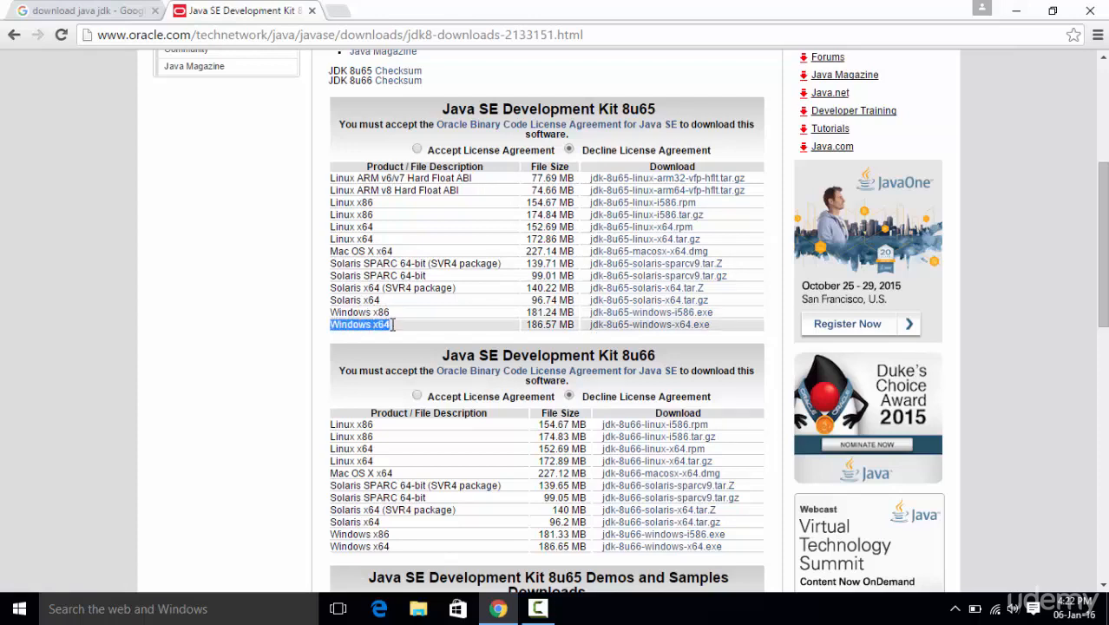
{"action": "left_click", "coordinate": [392, 326]}
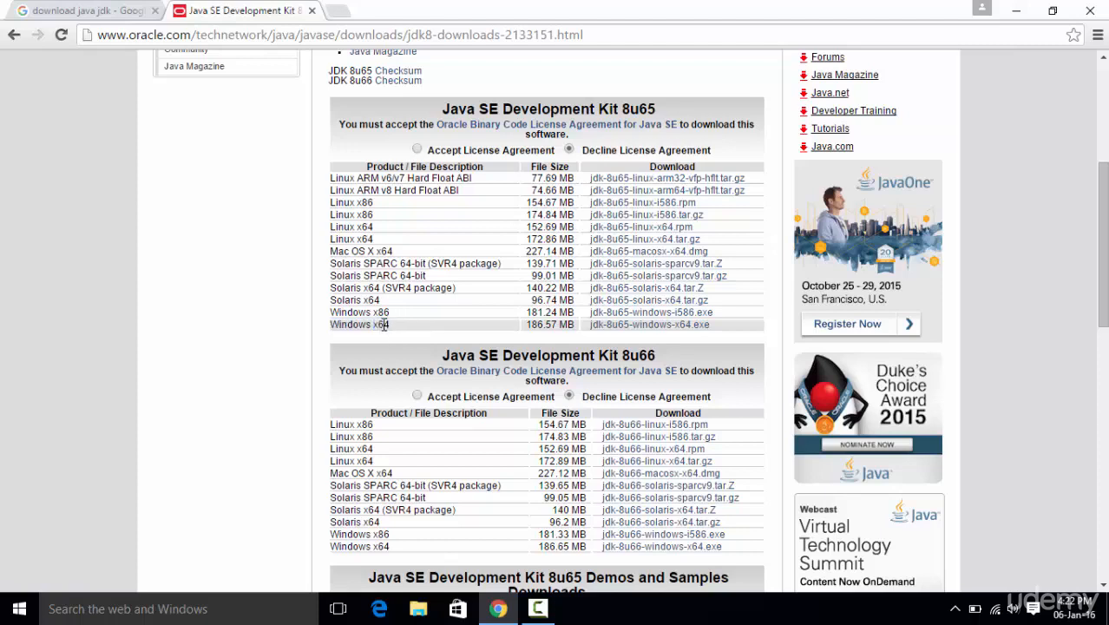
{"action": "left_click_drag", "start_coordinate": [374, 311], "coordinate": [391, 311]}
- Minimize the browser, check the system type in This PC's properties through File Explorer, and close both windows
{"action": "left_click", "coordinate": [1017, 11]}
{"action": "left_click", "coordinate": [2, 607]}
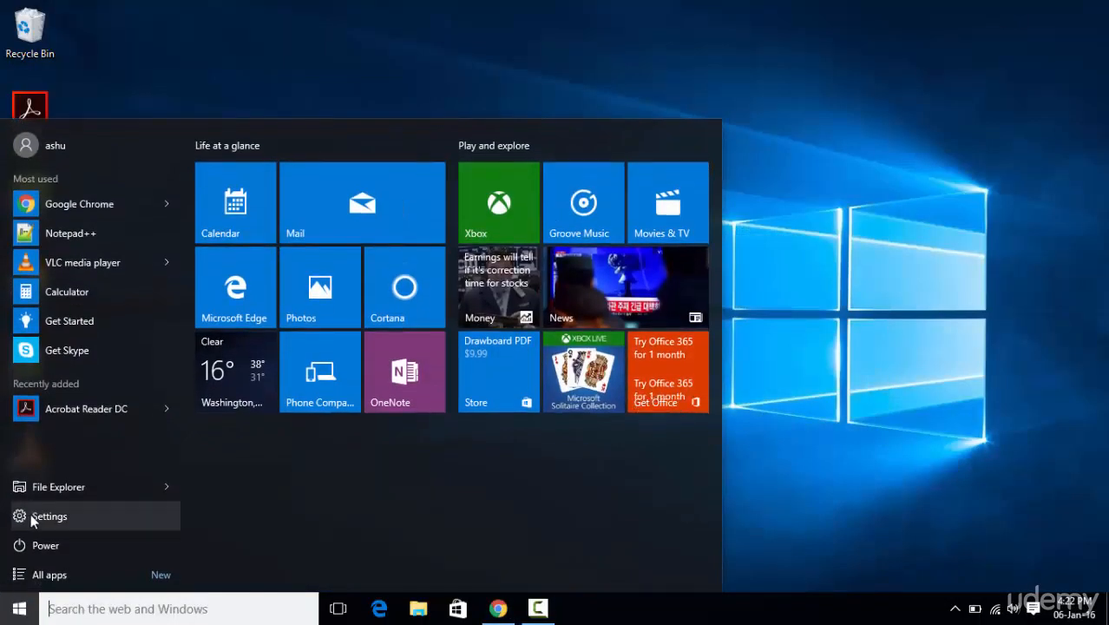
{"action": "left_click", "coordinate": [53, 484]}
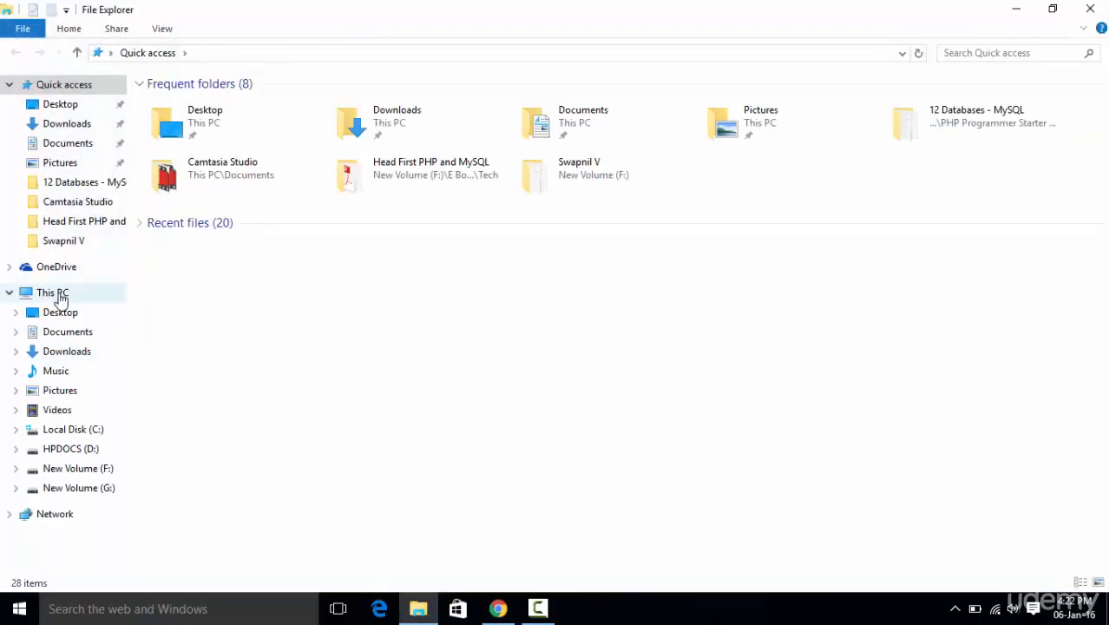
{"action": "right_click", "coordinate": [59, 293]}
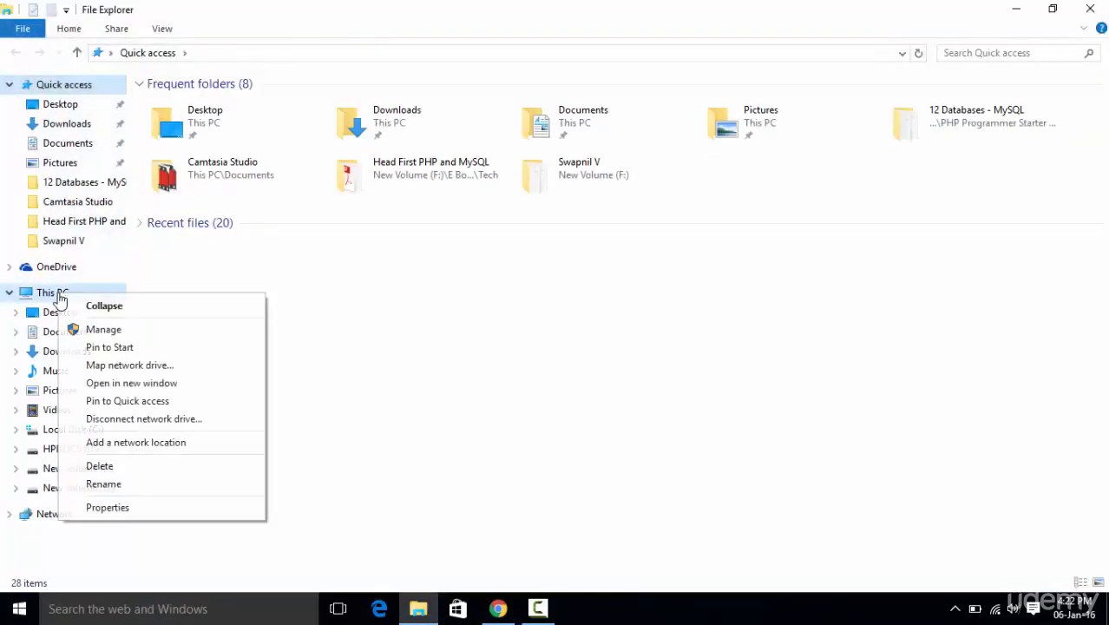
{"action": "left_click", "coordinate": [108, 508]}
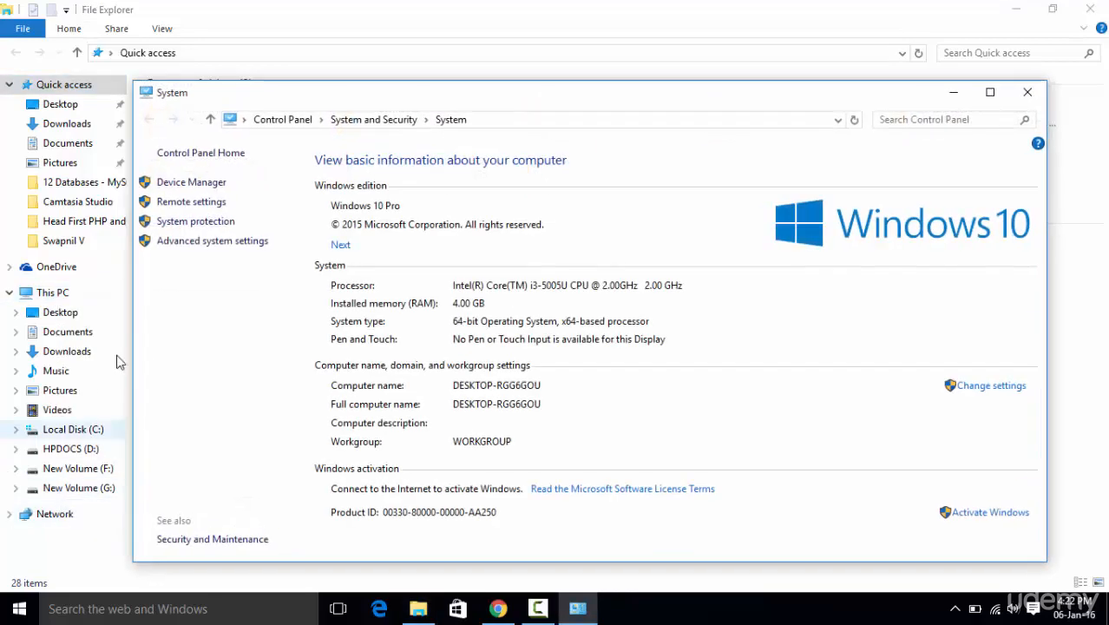
{"action": "left_click_drag", "start_coordinate": [382, 101], "coordinate": [389, 58]}
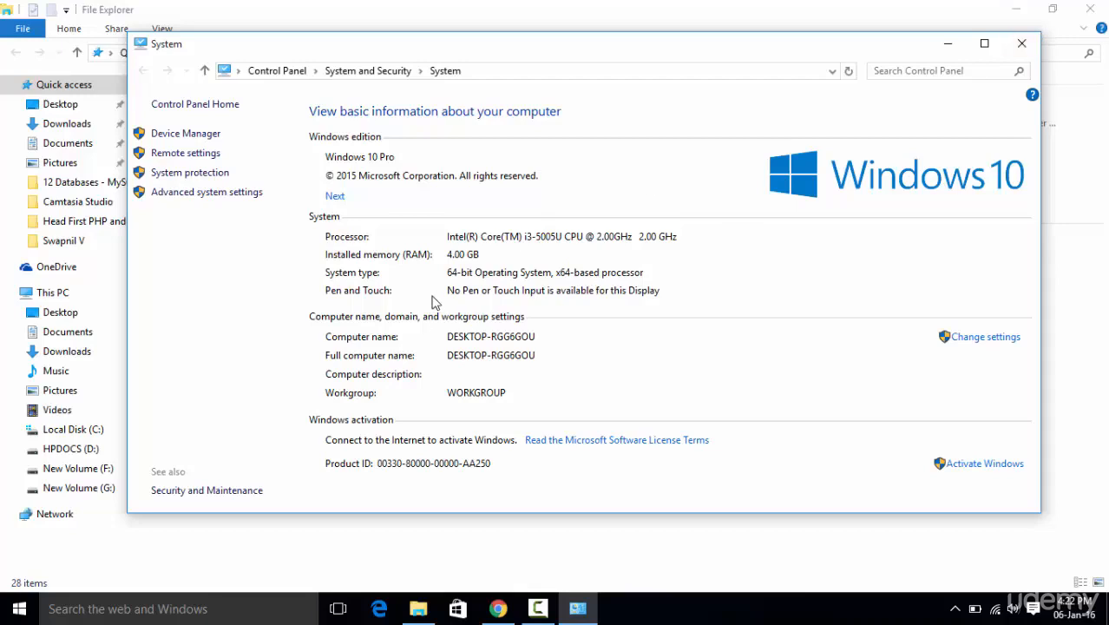
{"action": "left_click", "coordinate": [1022, 43]}
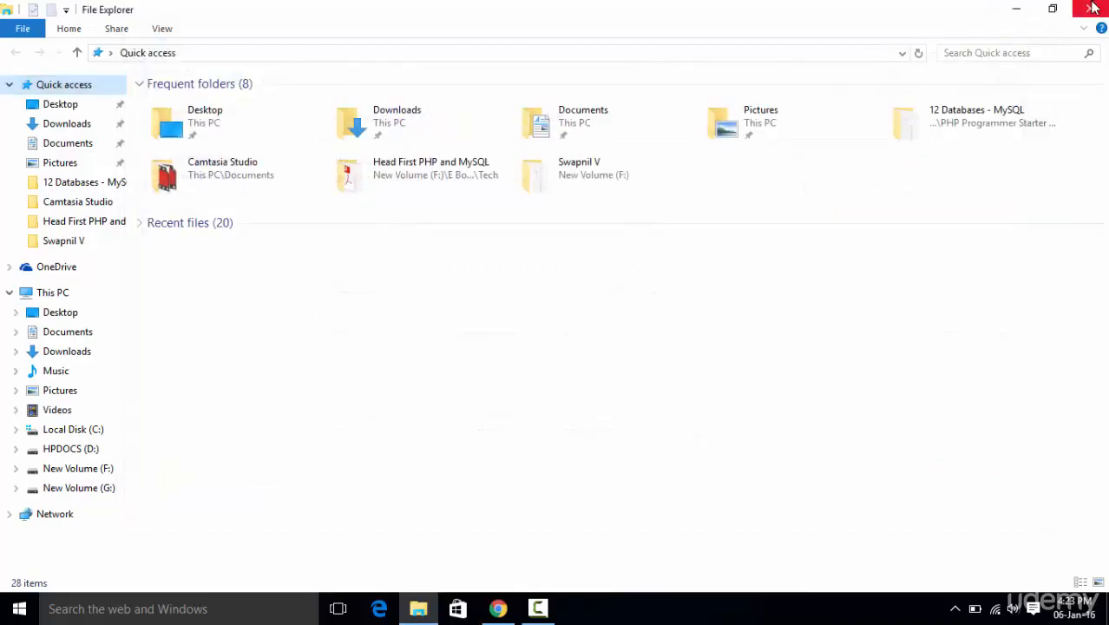
{"action": "left_click", "coordinate": [1091, 9]}
- Switch back to Chrome, accept the license agreement for Java SE Development Kit 8u65, and close the browser
{"action": "left_click", "coordinate": [497, 608]}
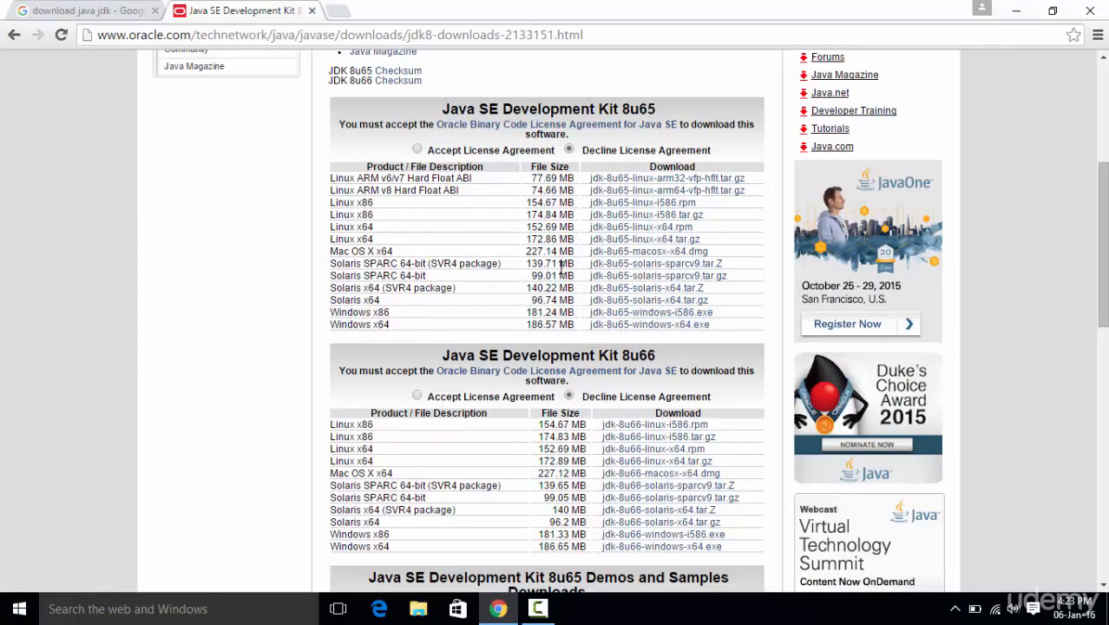
{"action": "left_click", "coordinate": [417, 150]}
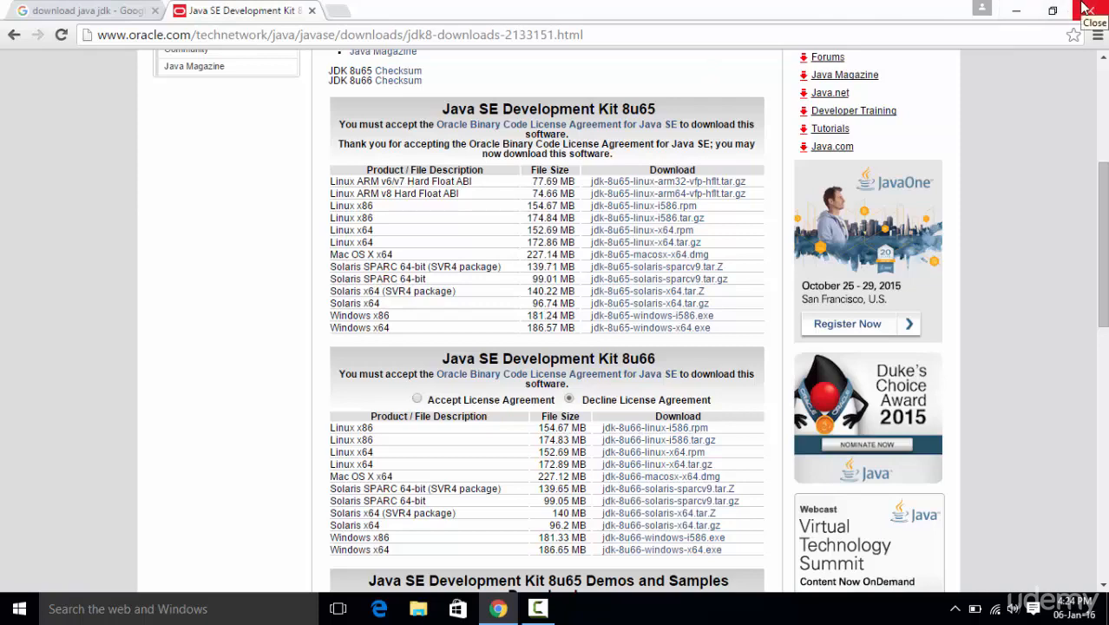
{"action": "left_click", "coordinate": [1085, 9]}
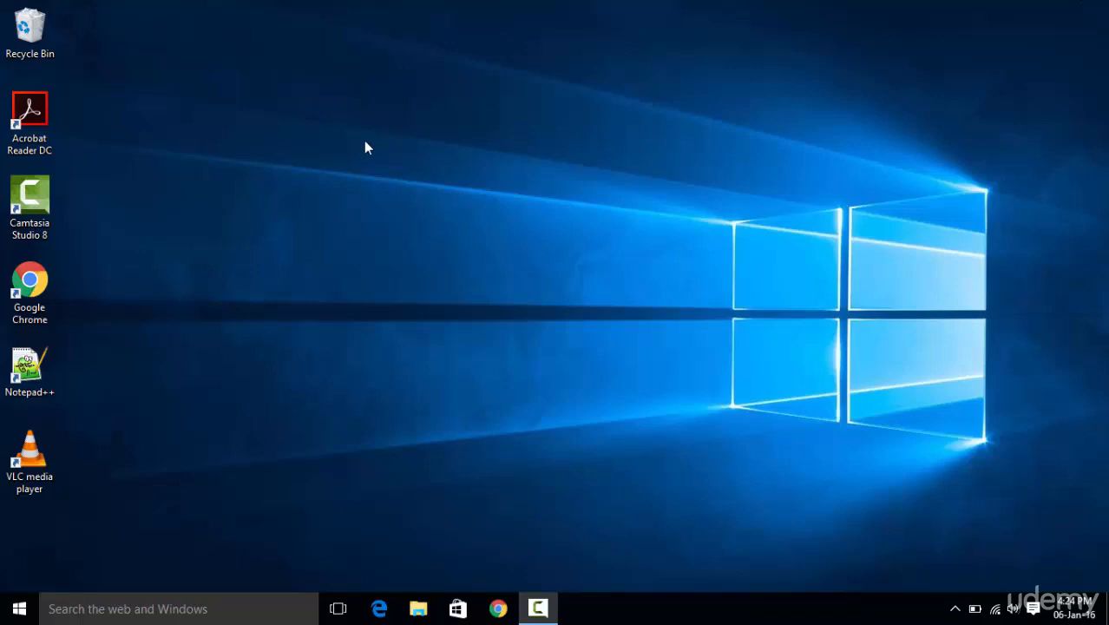
- Open File Explorer in a maximized window and display the properties of This PC
{"action": "left_click", "coordinate": [6, 616]}
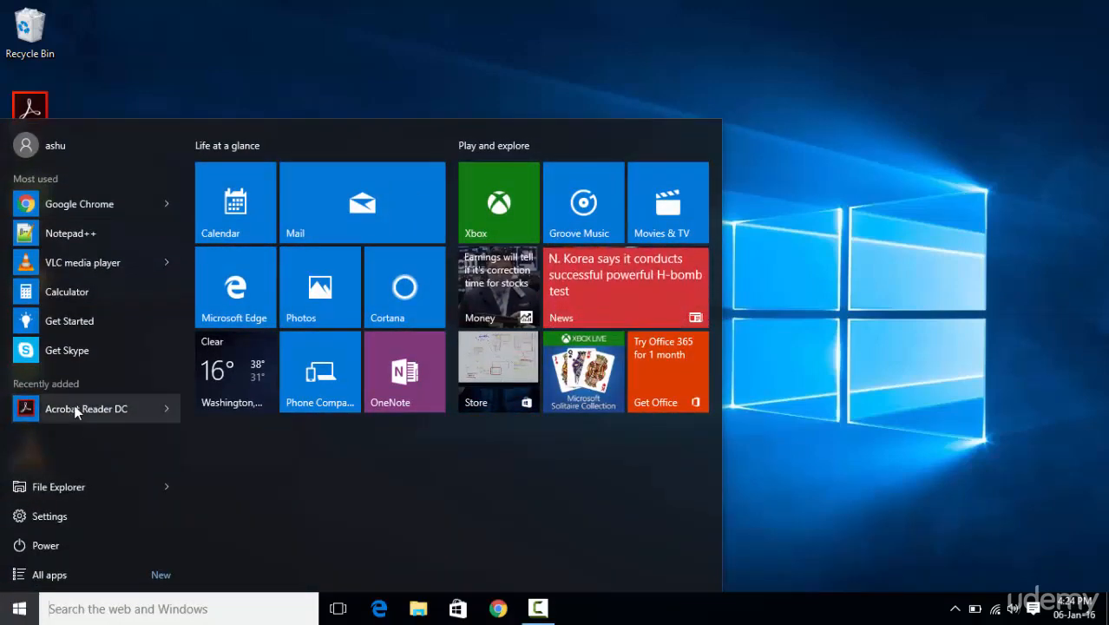
{"action": "left_click", "coordinate": [45, 489]}
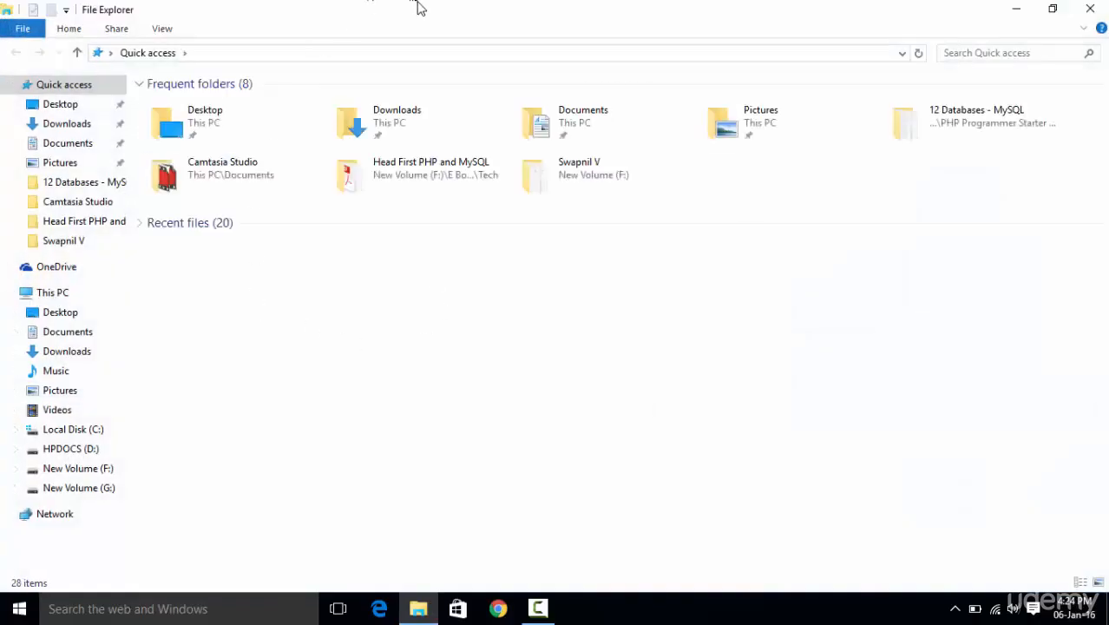
{"action": "double_click", "coordinate": [420, 7]}
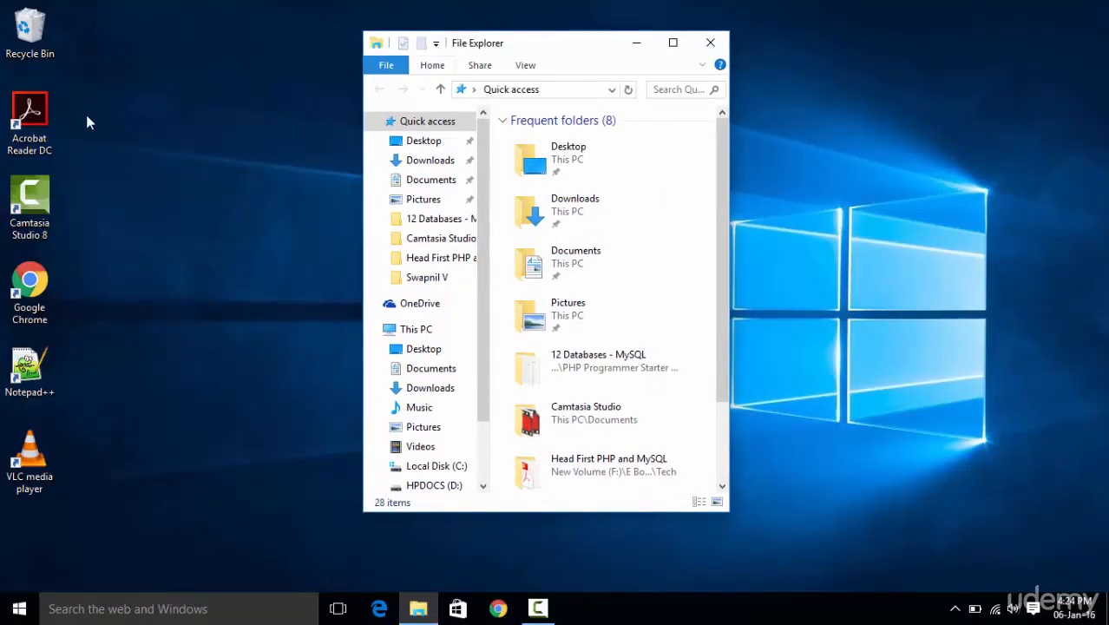
{"action": "left_click", "coordinate": [673, 42]}
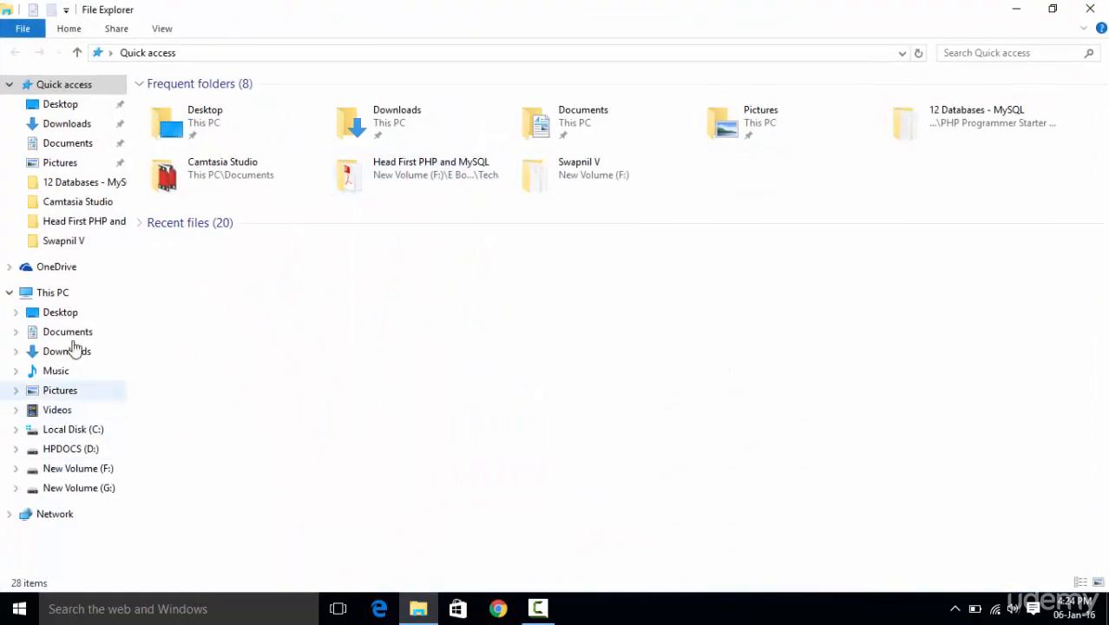
{"action": "right_click", "coordinate": [47, 295]}
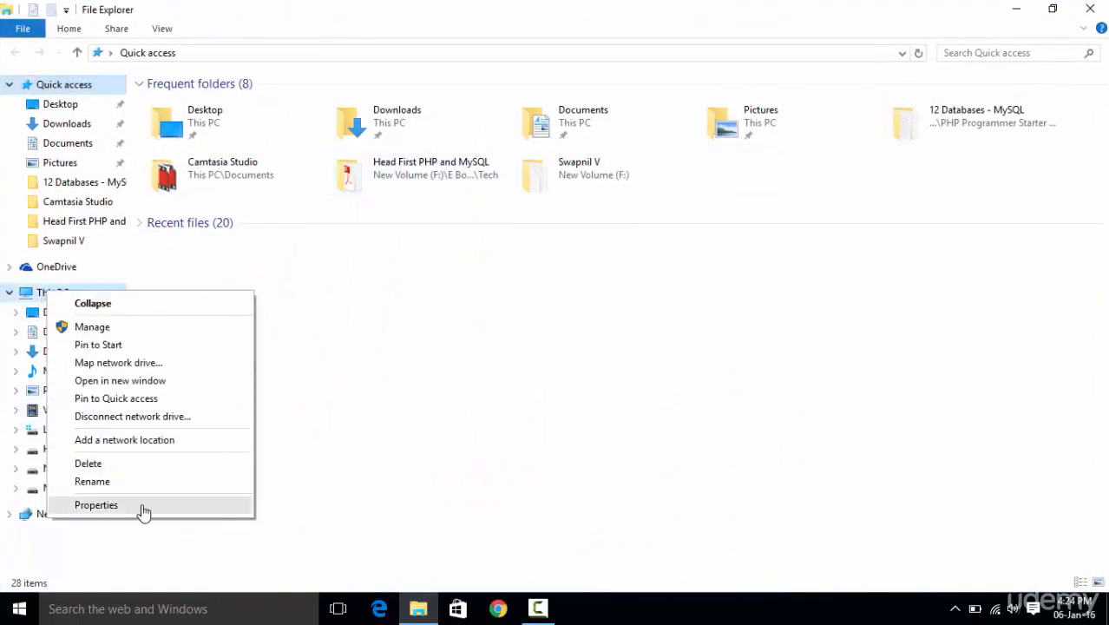
{"action": "left_click", "coordinate": [97, 505]}
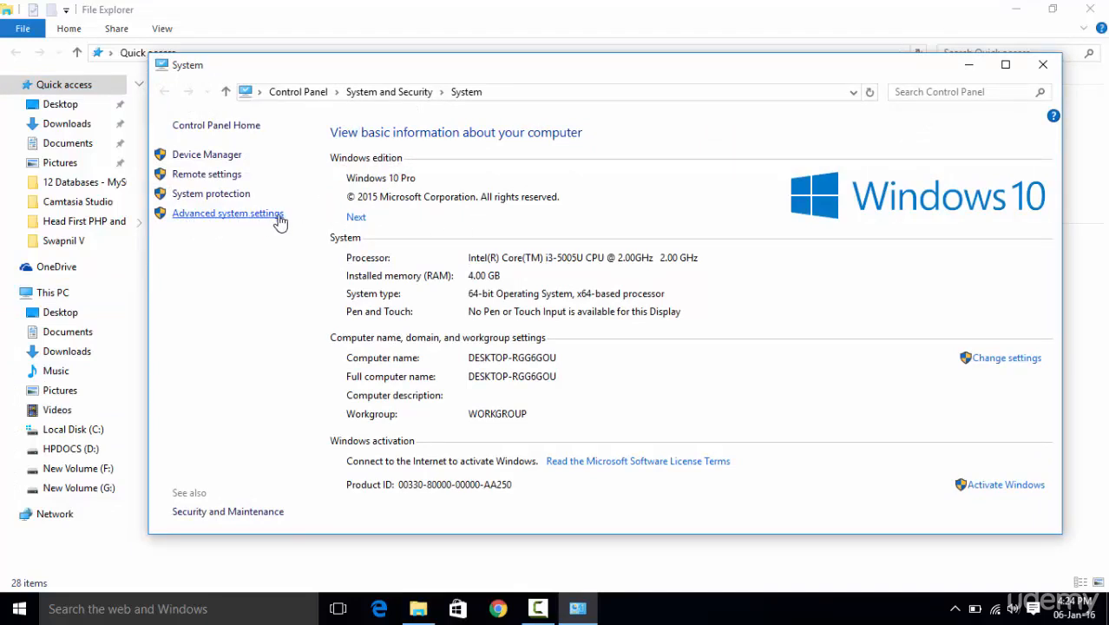
- Open the Environment Variables dialog through the advanced system settings and move it clear of the windows behind
{"action": "left_click", "coordinate": [222, 222]}
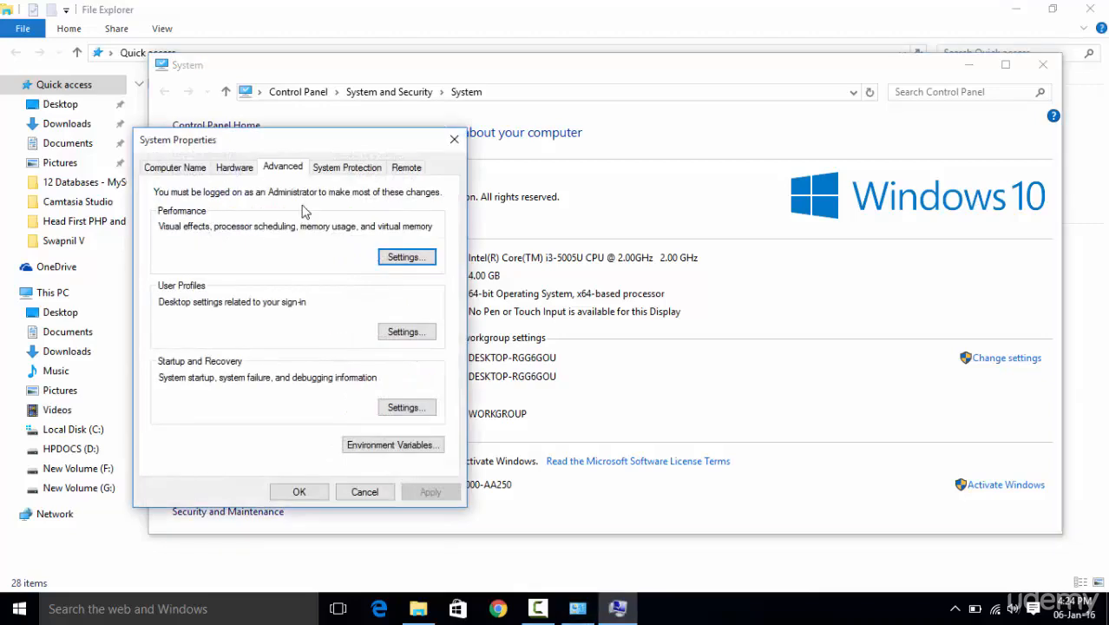
{"action": "left_click_drag", "start_coordinate": [299, 143], "coordinate": [631, 93]}
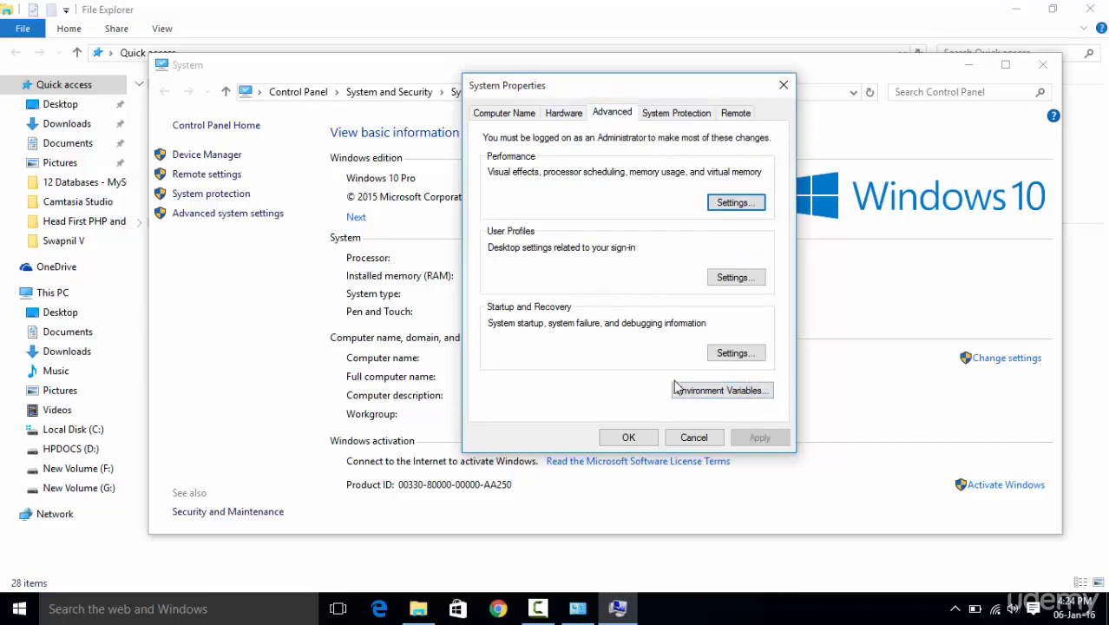
{"action": "left_click", "coordinate": [701, 392]}
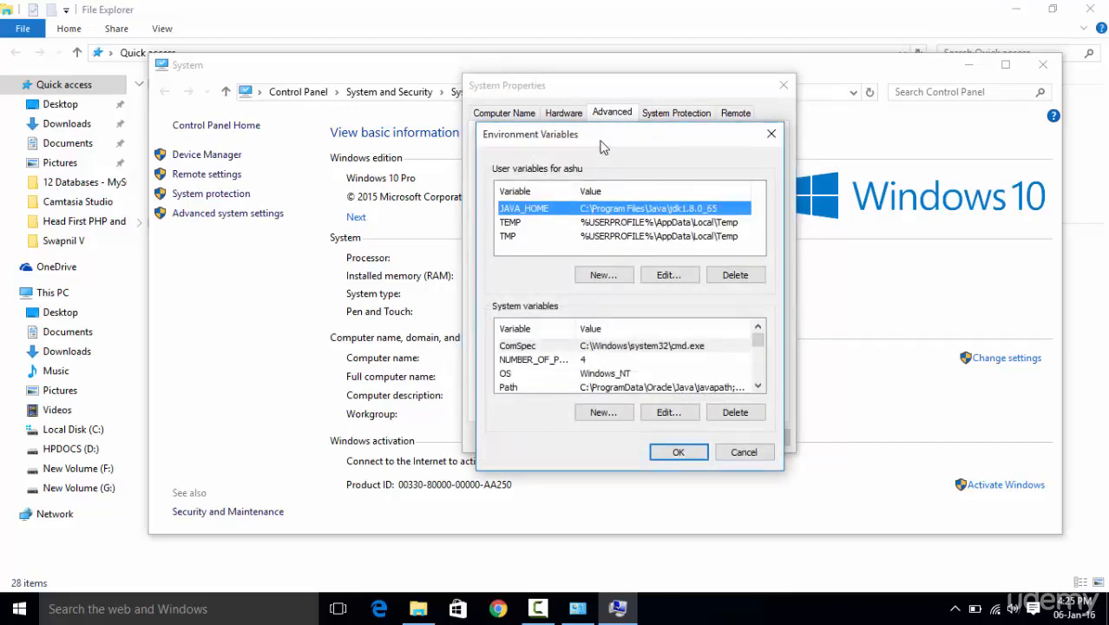
{"action": "left_click_drag", "start_coordinate": [601, 142], "coordinate": [658, 129]}
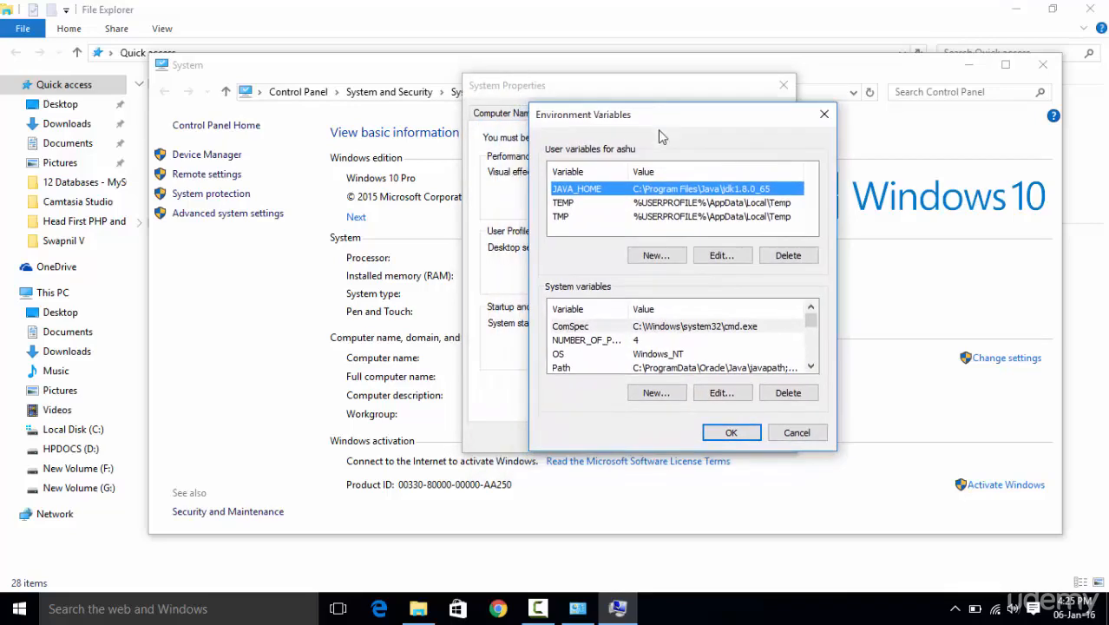
- Examine the JAVA_HOME, TEMP and TMP user variables, then close the Environment Variables dialog
{"action": "left_click", "coordinate": [650, 204]}
{"action": "left_click", "coordinate": [649, 218]}
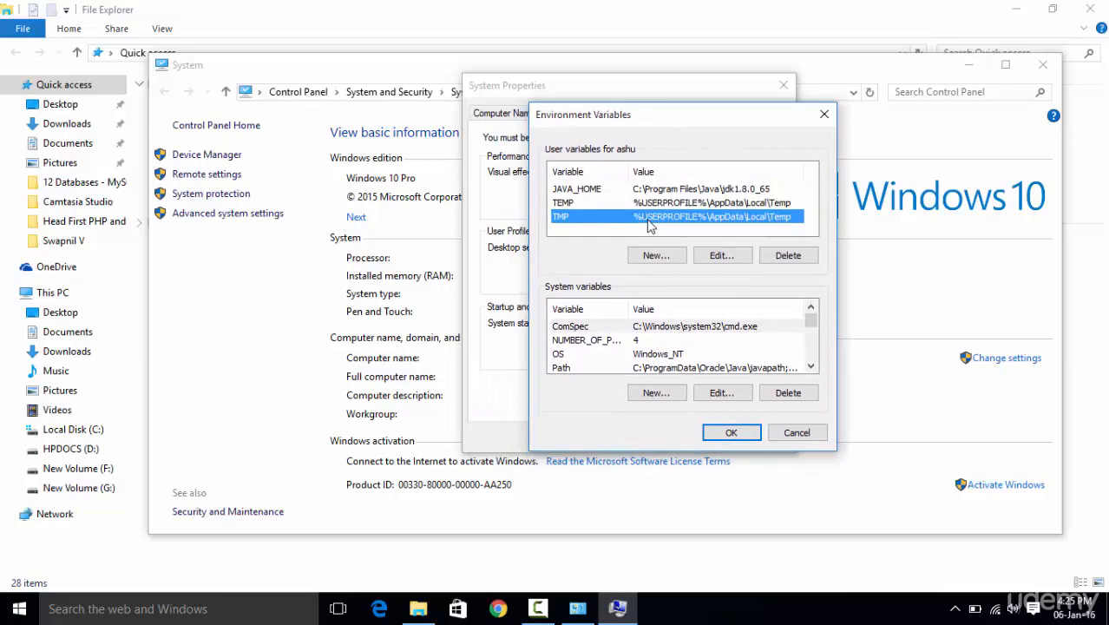
{"action": "left_click", "coordinate": [564, 207]}
{"action": "left_click", "coordinate": [570, 219]}
{"action": "left_click", "coordinate": [580, 190]}
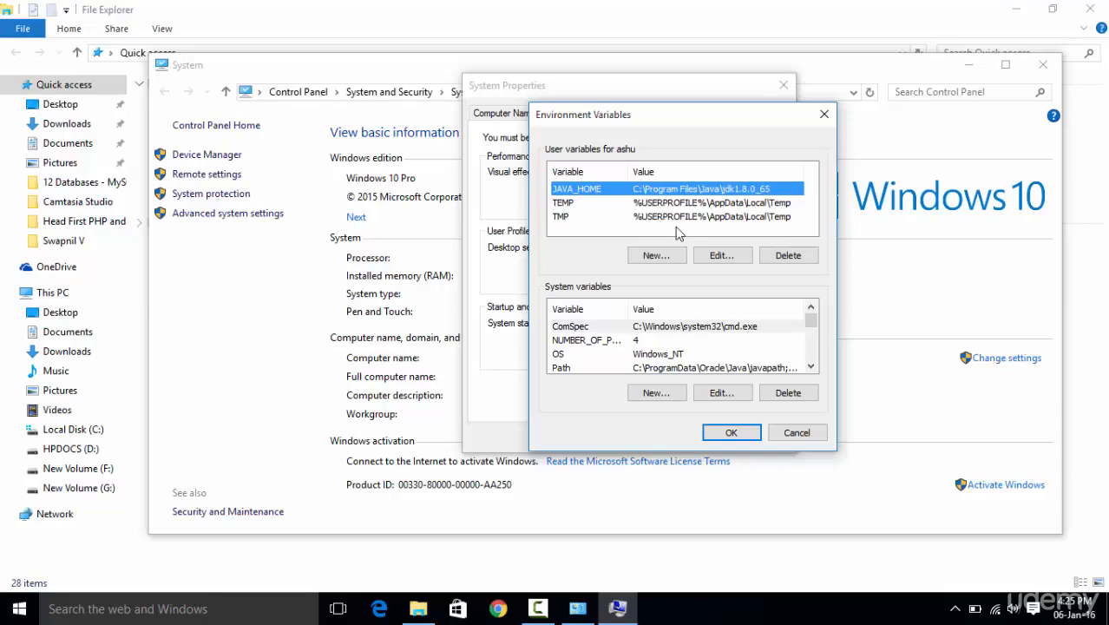
{"action": "left_click", "coordinate": [604, 203]}
{"action": "left_click", "coordinate": [603, 190]}
{"action": "left_click", "coordinate": [824, 113]}
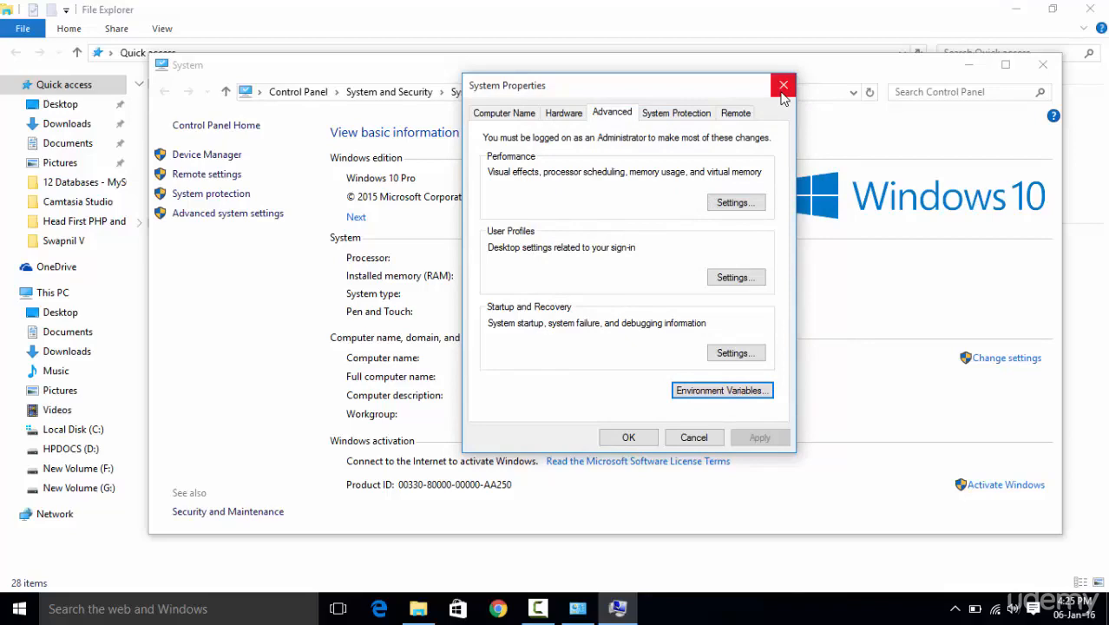
- Minimize the System and File Explorer windows and browse in File Explorer to C:\Program Files\Java\jdk1.8.0_65
{"action": "left_click", "coordinate": [970, 71]}
{"action": "left_click", "coordinate": [999, 14]}
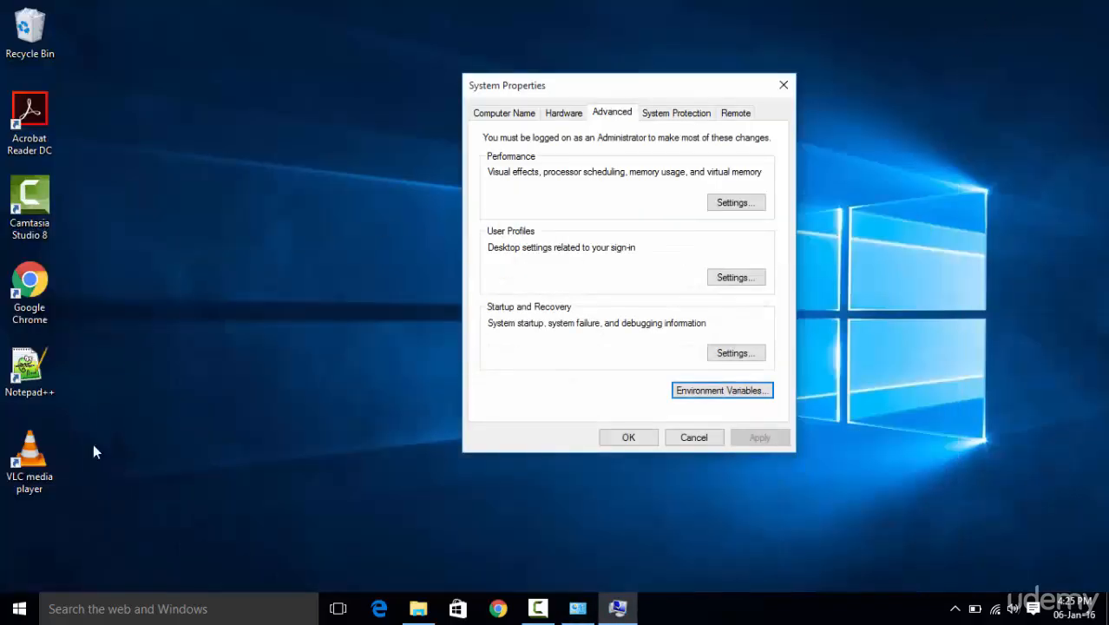
{"action": "left_click", "coordinate": [19, 609]}
{"action": "left_click", "coordinate": [63, 486]}
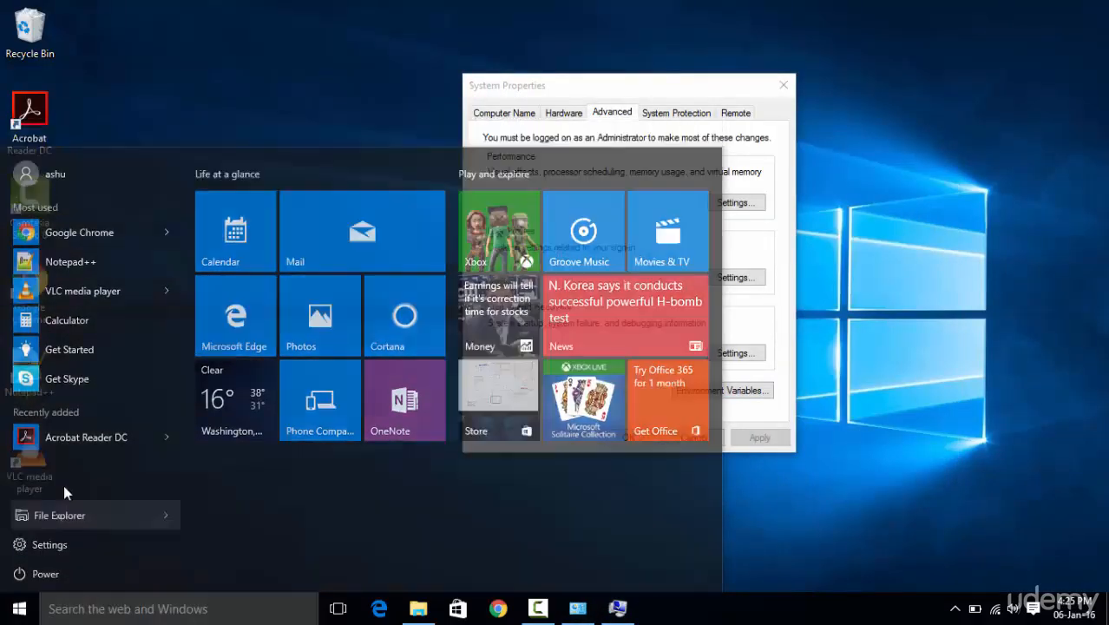
{"action": "double_click", "coordinate": [425, 245]}
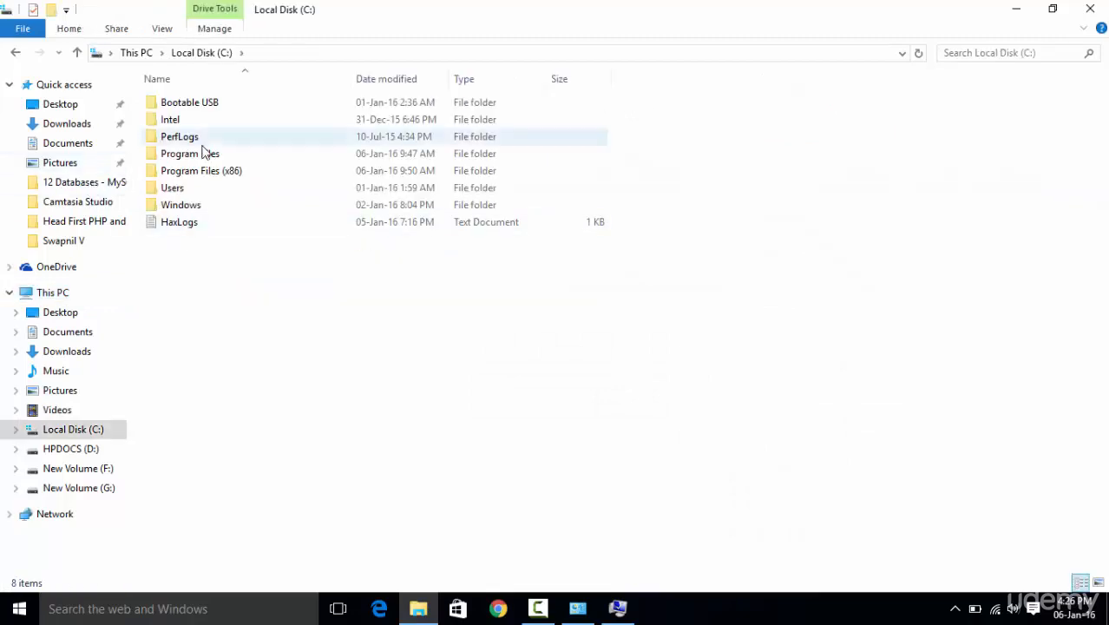
{"action": "double_click", "coordinate": [199, 162]}
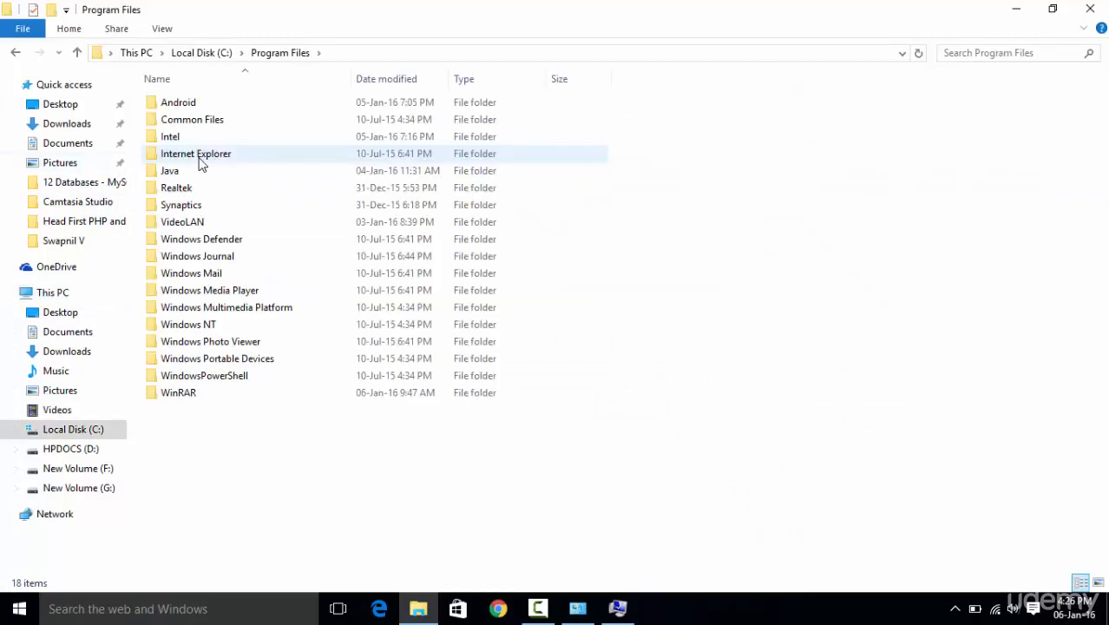
{"action": "double_click", "coordinate": [175, 176]}
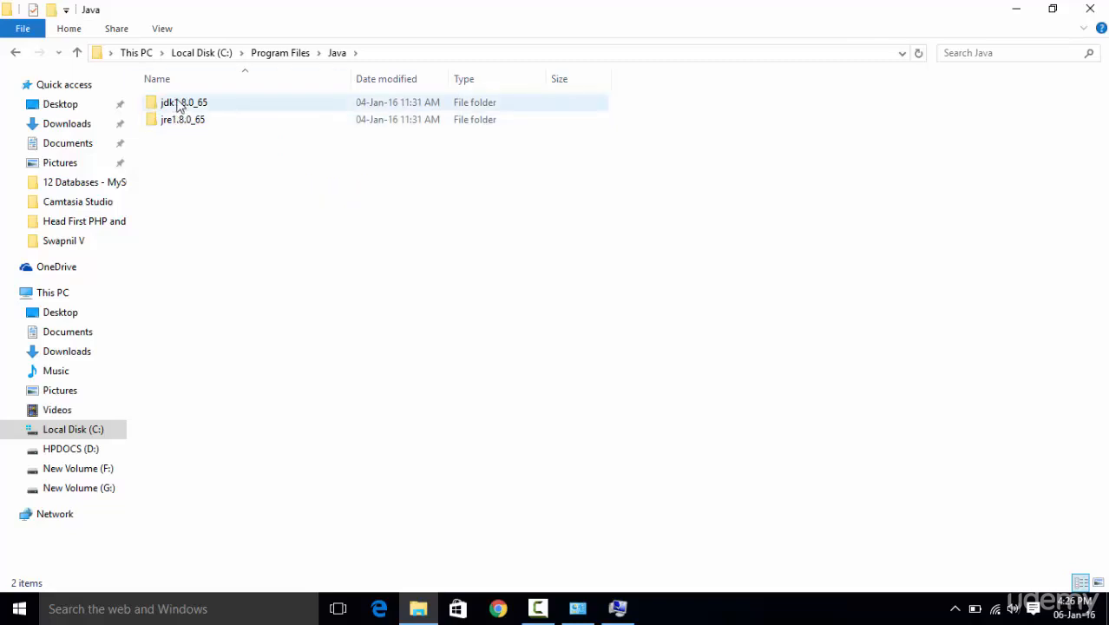
{"action": "double_click", "coordinate": [172, 105]}
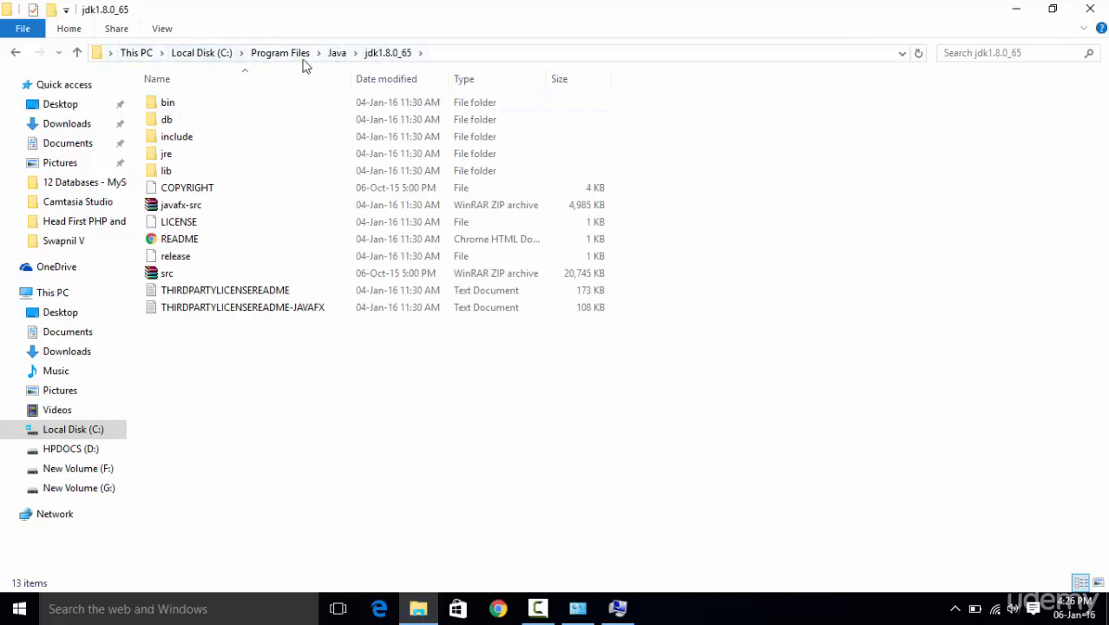
- Copy the full path of the jdk1.8.0_65 folder from the File Explorer address
{"action": "left_click", "coordinate": [435, 53]}
{"action": "right_click", "coordinate": [243, 54]}
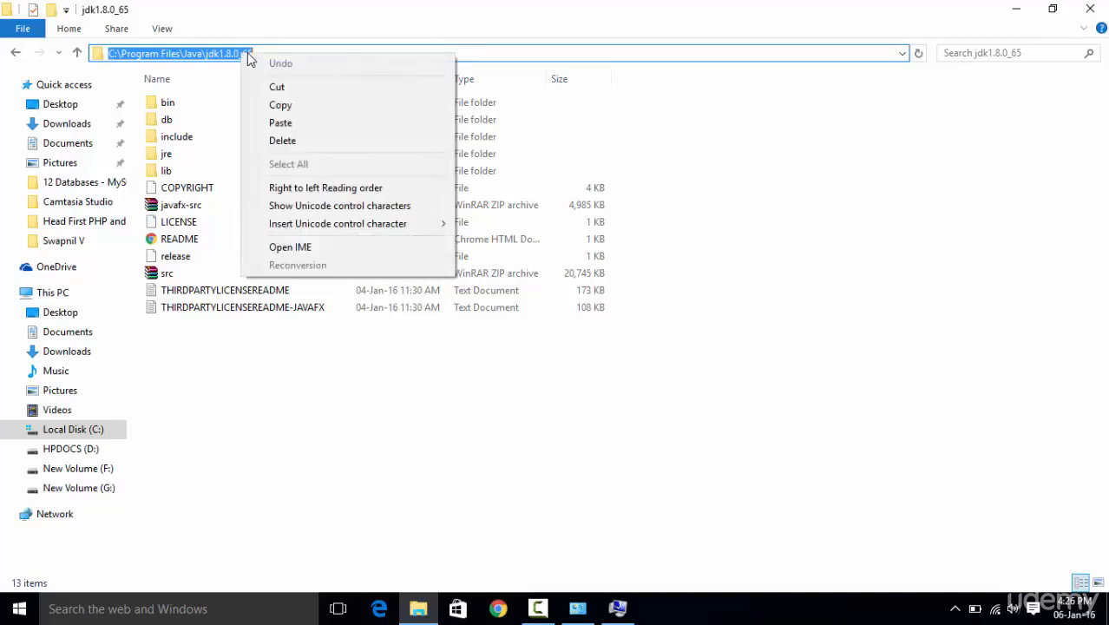
{"action": "left_click", "coordinate": [274, 106]}
{"action": "key", "text": "Escape"}
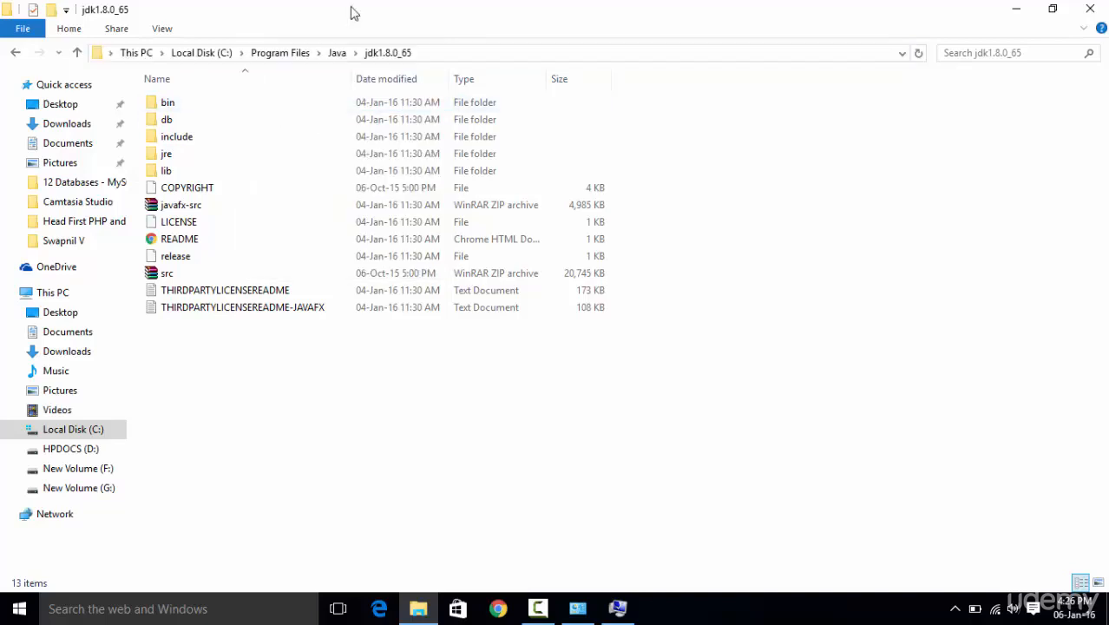
- Switch back to System Properties and open the Environment Variables dialog
{"action": "left_click", "coordinate": [617, 608]}
{"action": "left_click", "coordinate": [617, 608]}
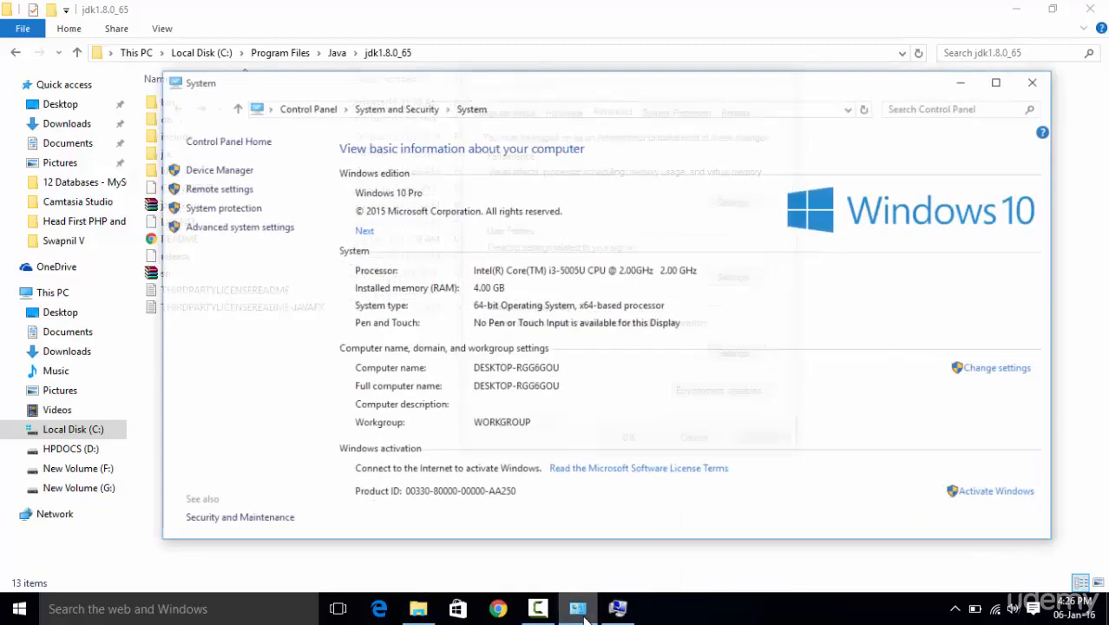
{"action": "left_click", "coordinate": [617, 609]}
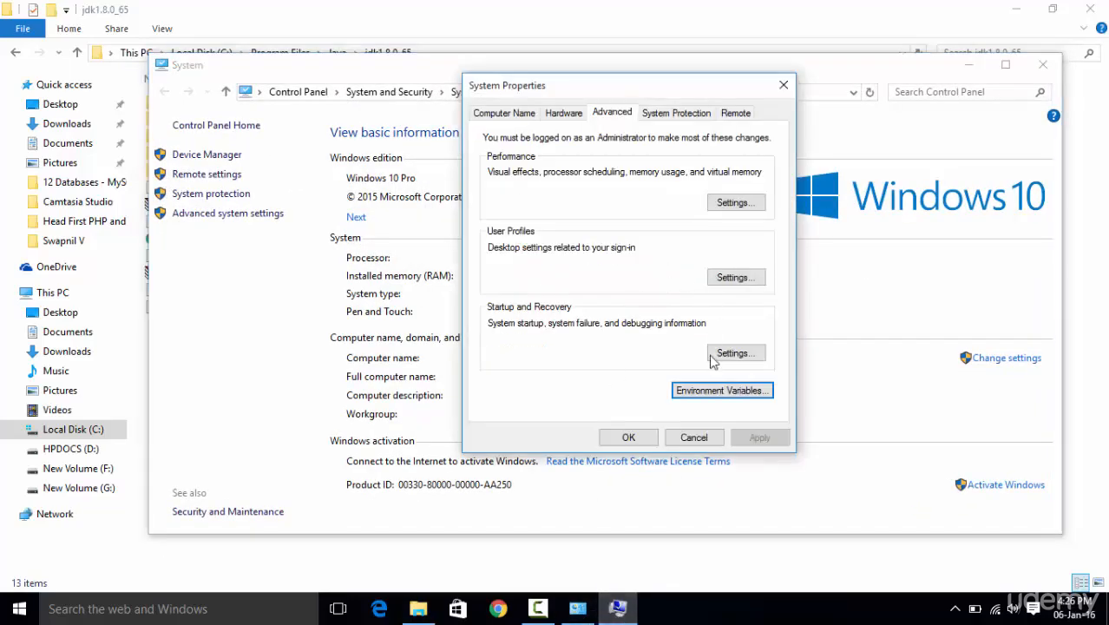
{"action": "left_click", "coordinate": [701, 390]}
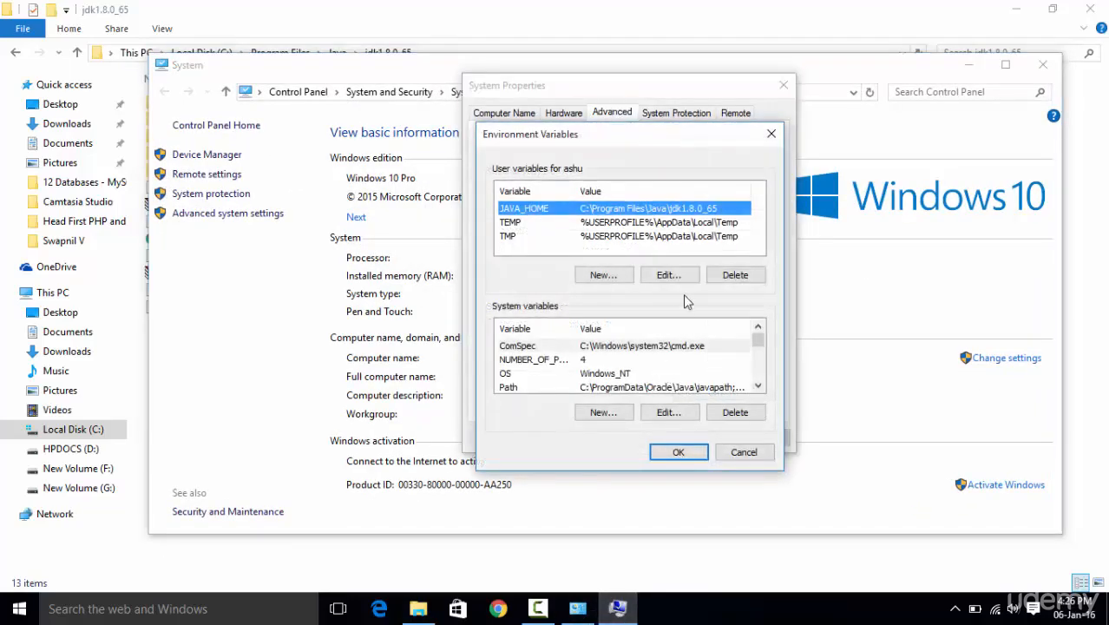
- Start a new user variable, paste C:\Program Files\Java\jdk1.8.0_65 as its value, and discard it without saving
{"action": "left_click", "coordinate": [603, 275]}
{"action": "left_click_drag", "start_coordinate": [638, 183], "coordinate": [595, 316]}
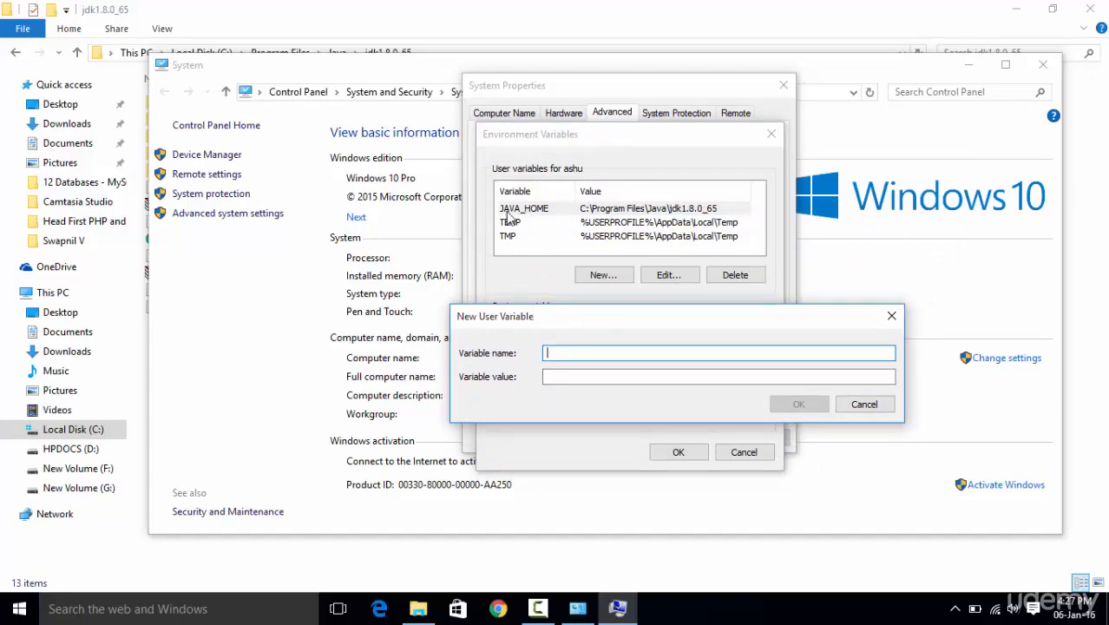
{"action": "left_click_drag", "start_coordinate": [563, 317], "coordinate": [553, 351]}
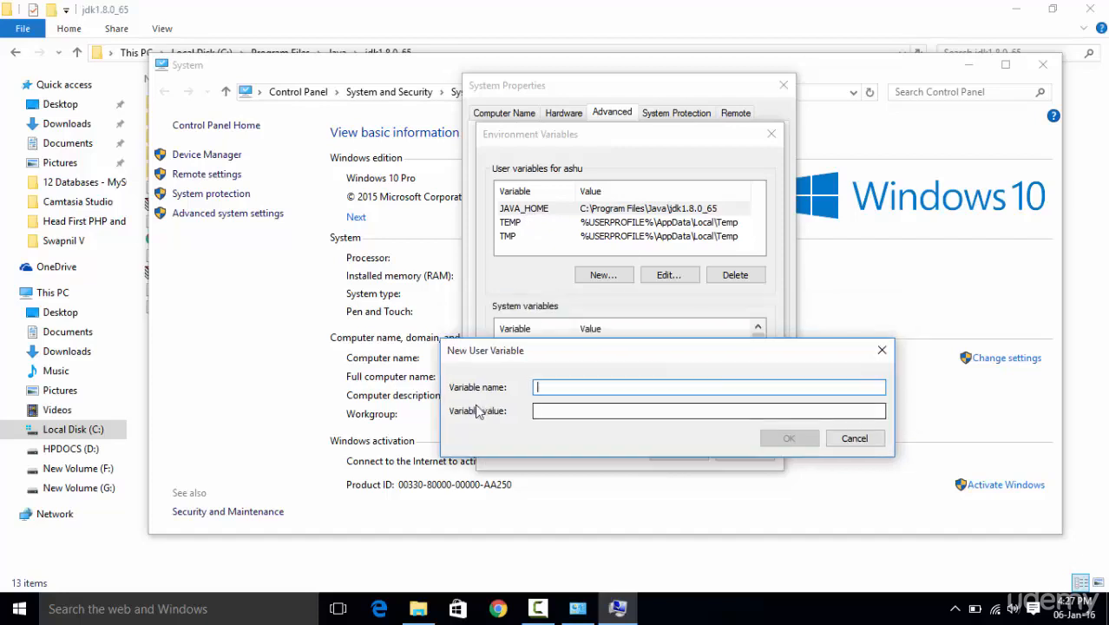
{"action": "left_click", "coordinate": [545, 412]}
{"action": "right_click", "coordinate": [545, 411]}
{"action": "left_click", "coordinate": [569, 257]}
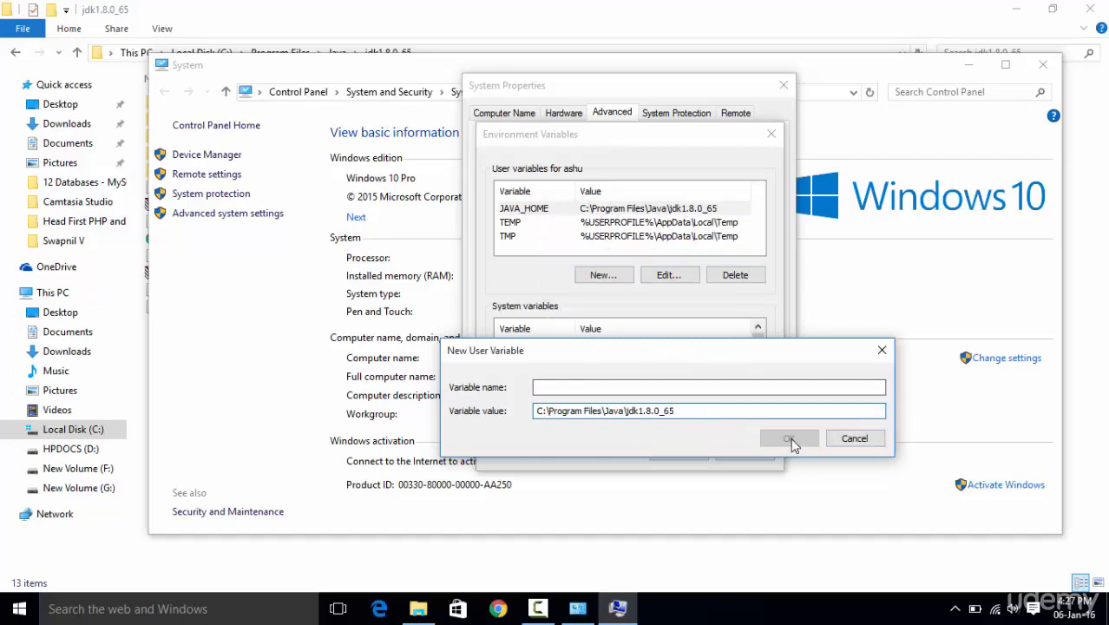
{"action": "left_click", "coordinate": [858, 440]}
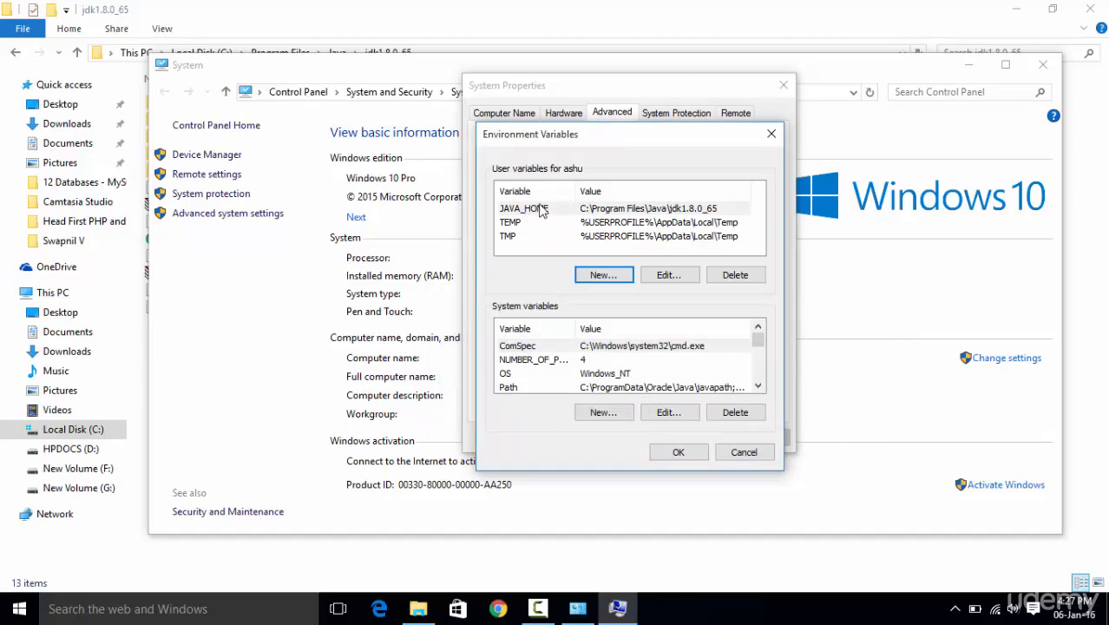
- Close the Environment Variables and System Properties dialogs along with the System and File Explorer windows
{"action": "left_click_drag", "start_coordinate": [573, 143], "coordinate": [590, 124]}
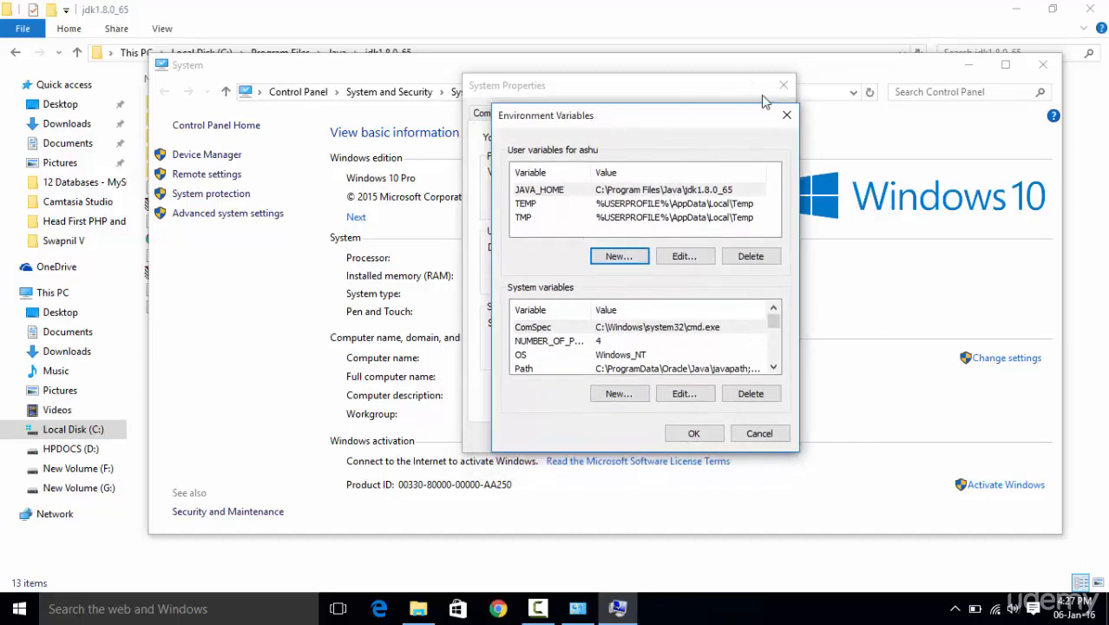
{"action": "left_click", "coordinate": [786, 115]}
{"action": "left_click", "coordinate": [783, 86]}
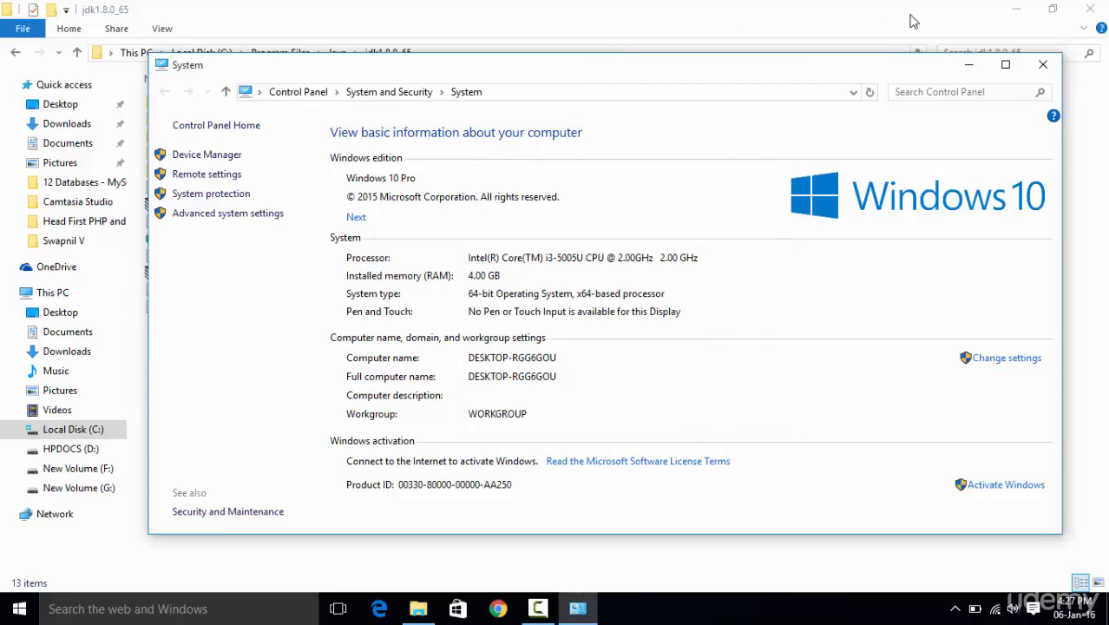
{"action": "left_click", "coordinate": [1043, 65]}
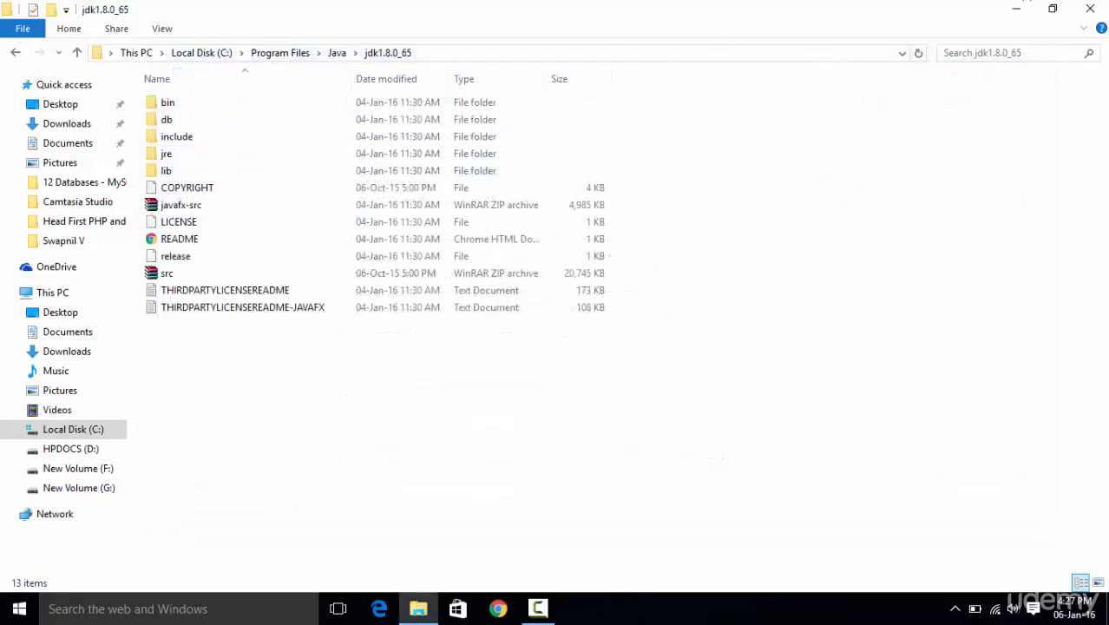
{"action": "left_click", "coordinate": [1091, 8]}
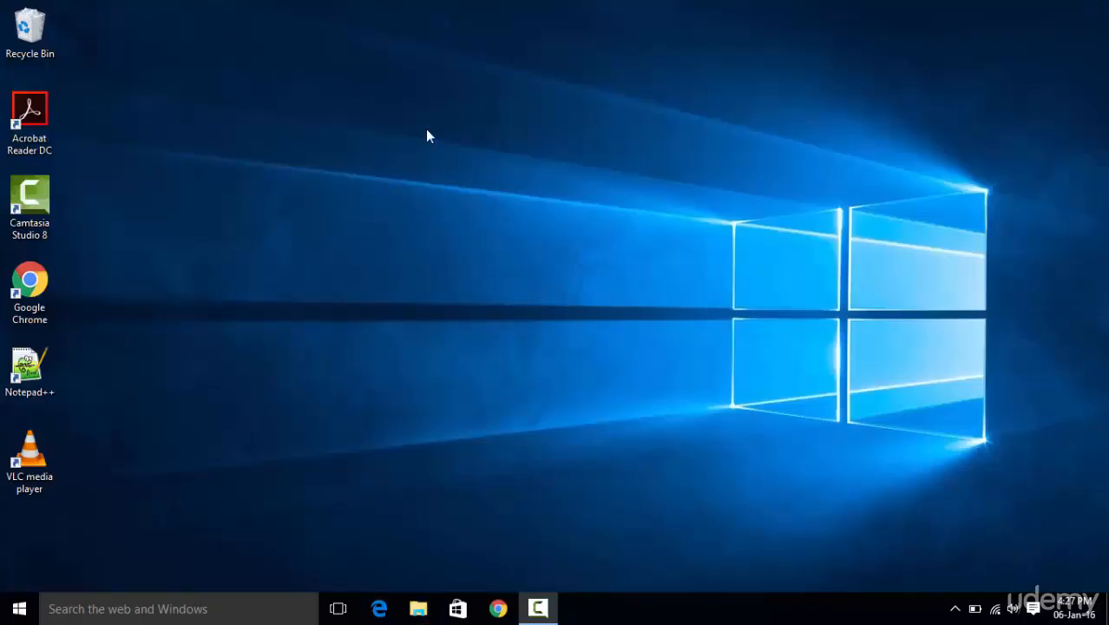
- Switch to Chrome, open a second blank tab, and return to the first tab
{"action": "left_click", "coordinate": [498, 610]}
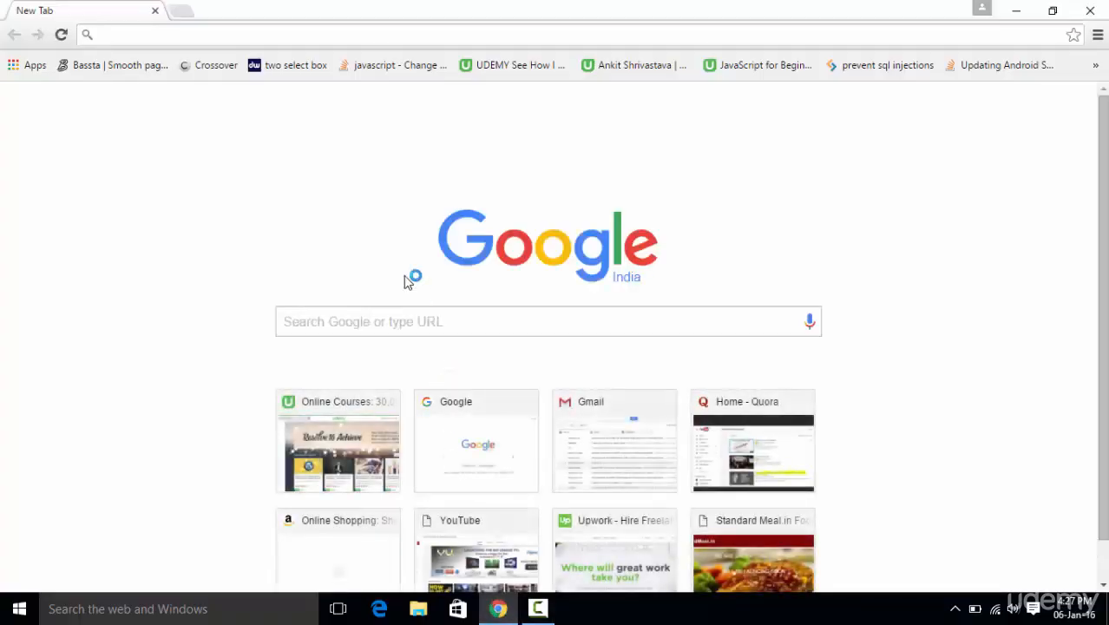
{"action": "left_click", "coordinate": [182, 10]}
{"action": "left_click", "coordinate": [122, 16]}
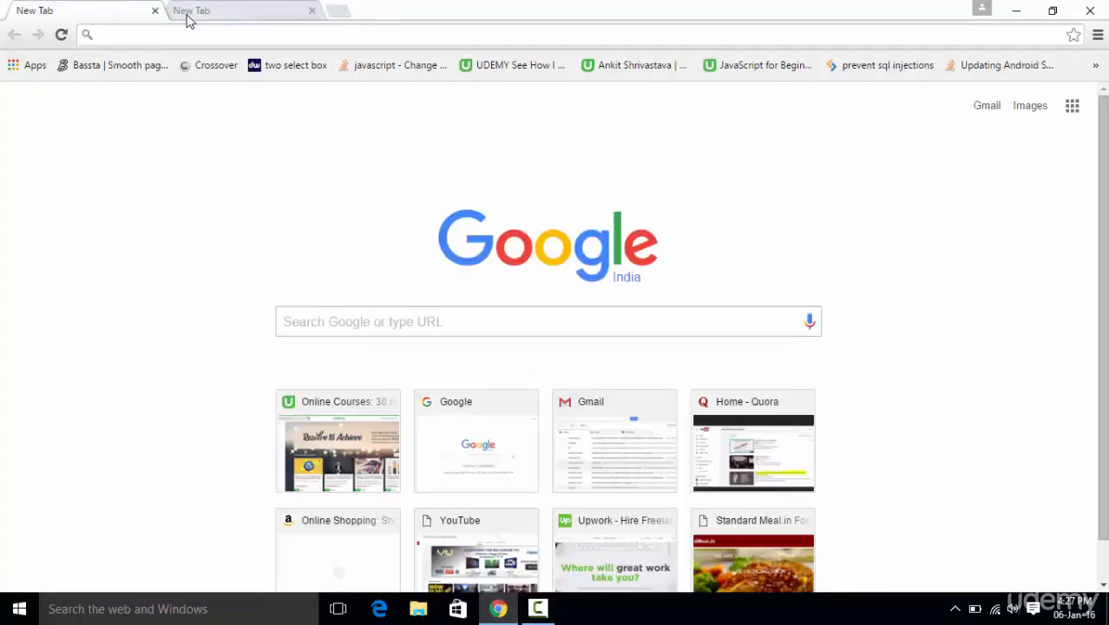